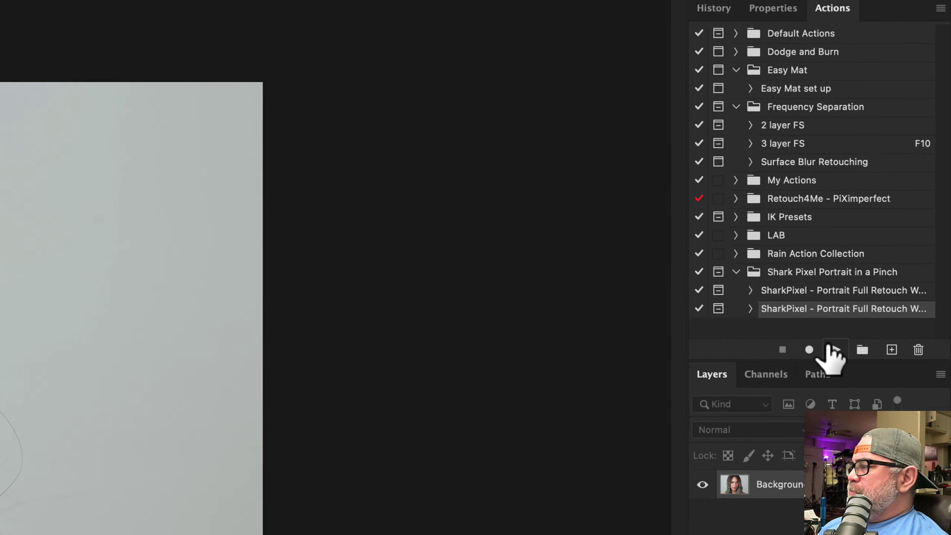
Step: Stop the SharkPixel full retouch action at its Skin Smoothing caution and open the Neural Filters
left_click(829, 362)
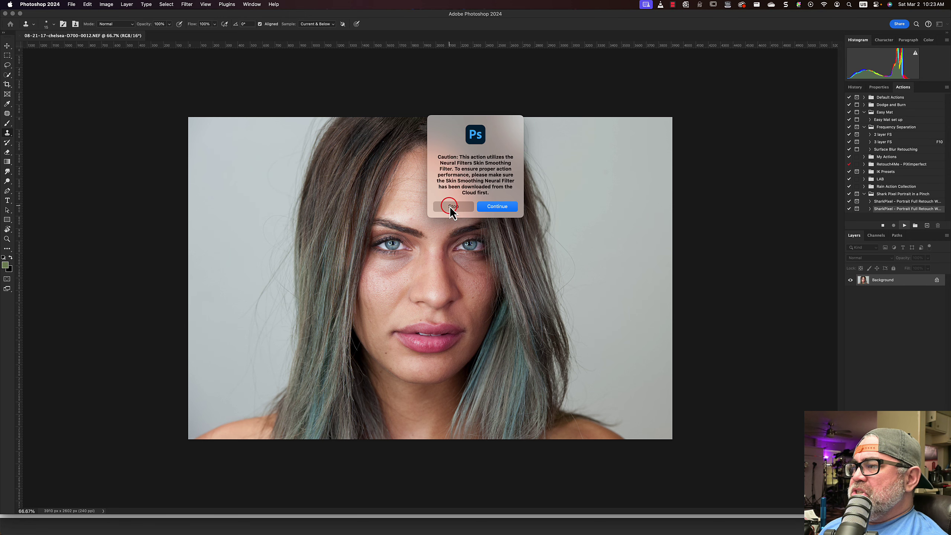
left_click(397, 333)
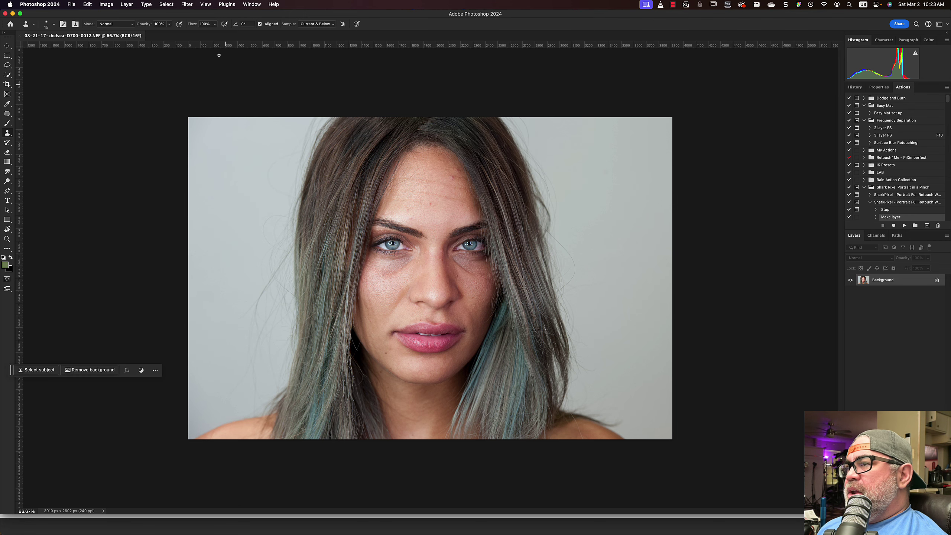
left_click(187, 4)
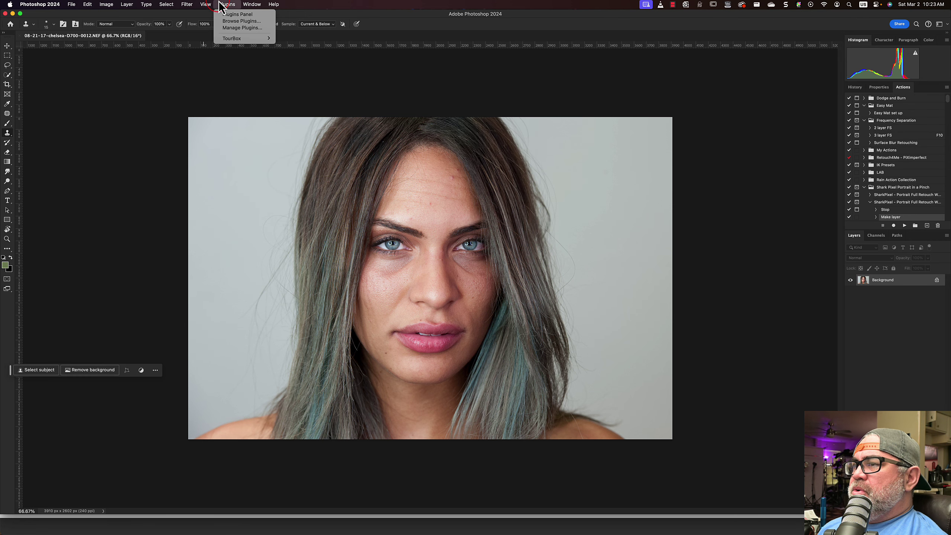
left_click(187, 5)
left_click(187, 4)
left_click(189, 36)
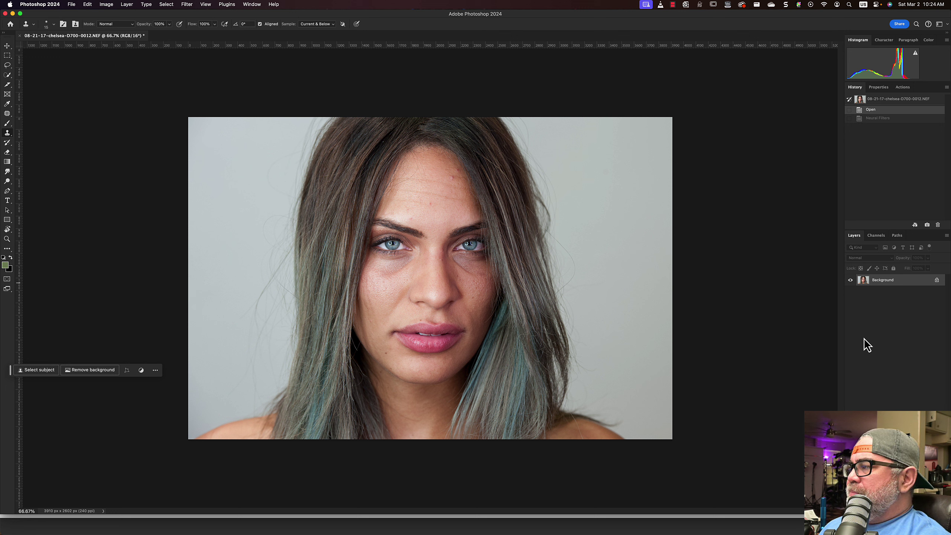
Step: Run the second SharkPixel Portrait Full Retouch action on the portrait, continuing past its caution
left_click(903, 88)
left_click(870, 203)
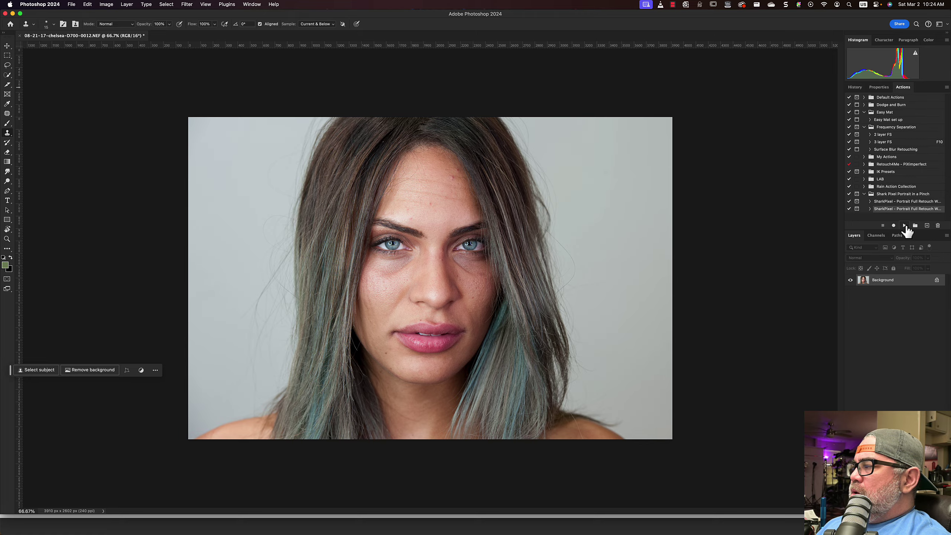
left_click(904, 225)
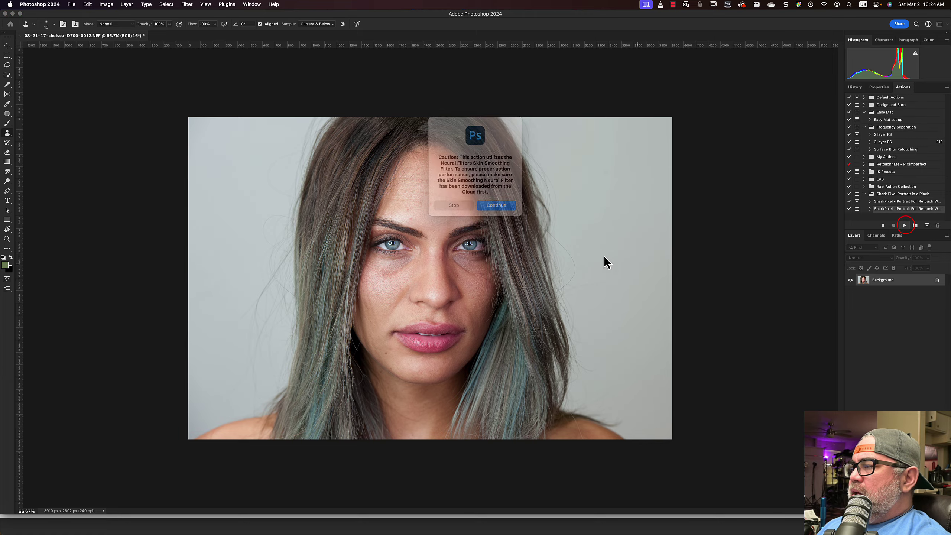
left_click(495, 207)
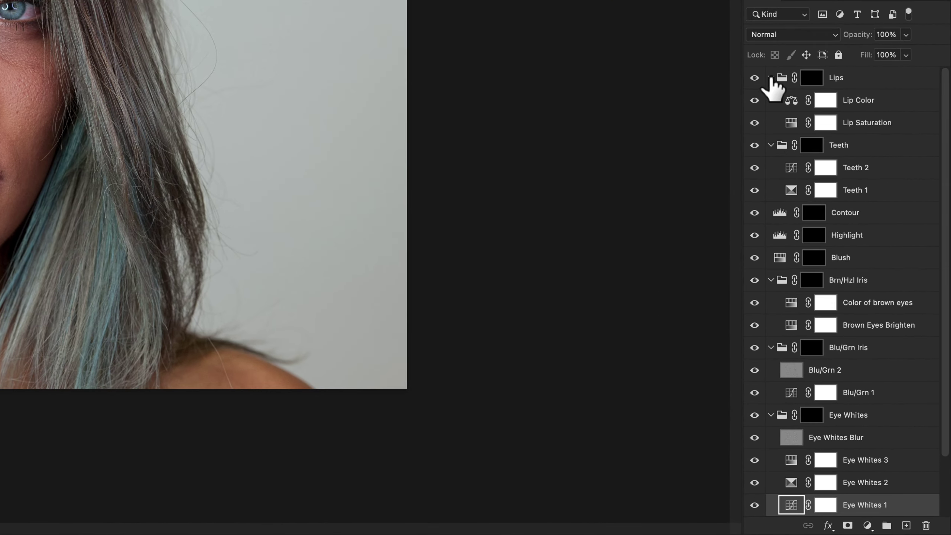
Step: Collapse all layer groups except Skin Blur and select the Blemishes layer
left_click(770, 78, "super")
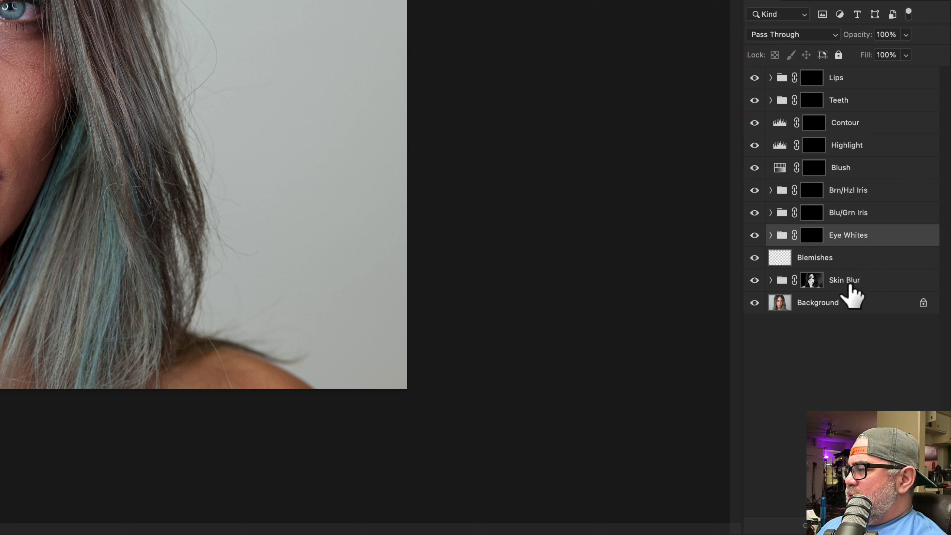
left_click(771, 280)
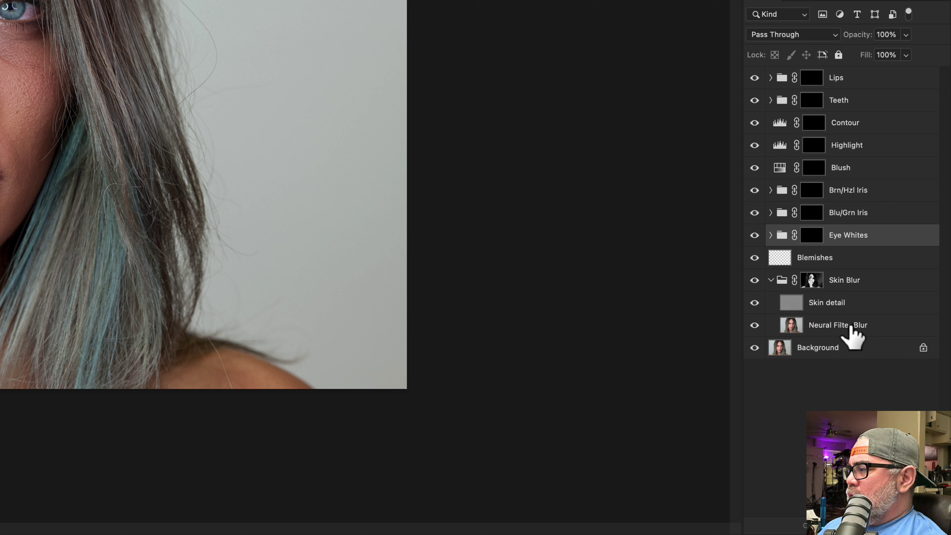
left_click(811, 258)
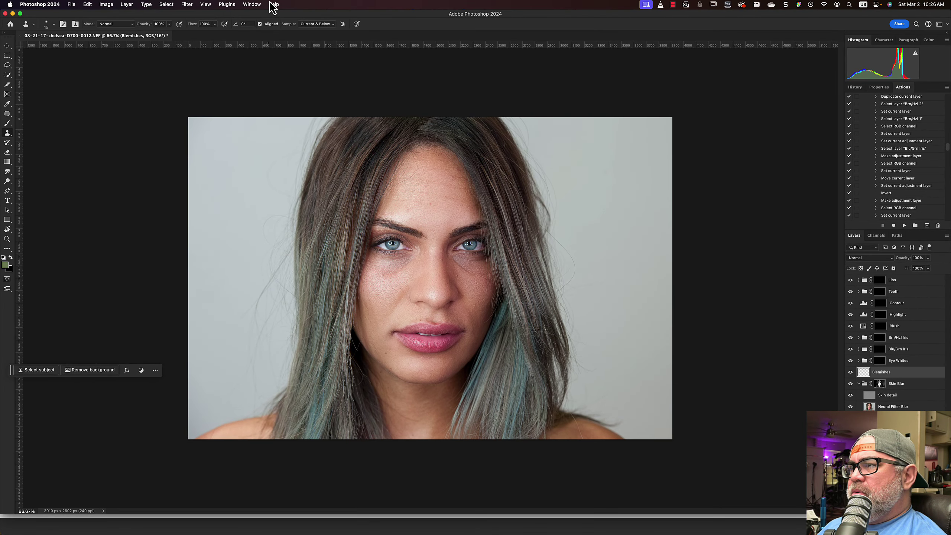
Step: Set the Clone Stamp's sampling to Current & Below, and switch to the Patch tool
left_click(318, 25)
left_click(316, 24)
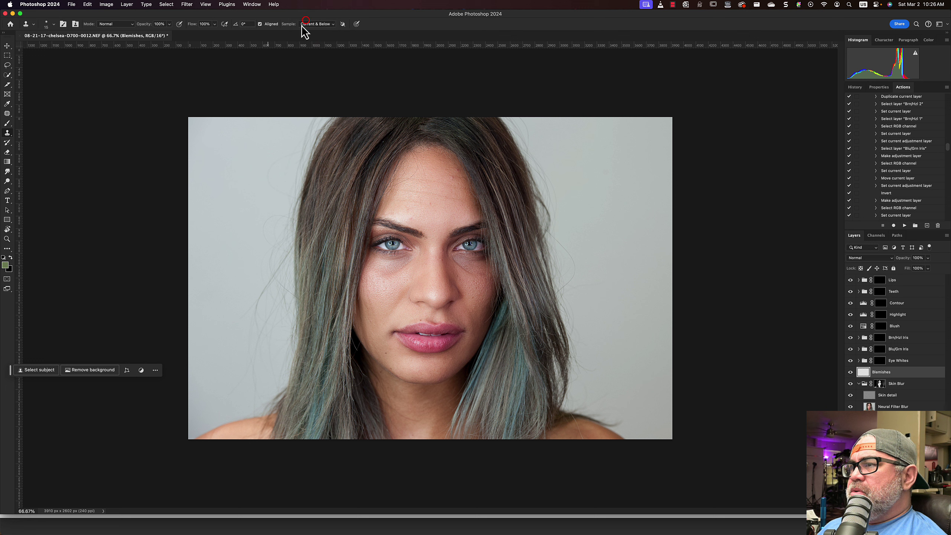
left_click(318, 24)
left_click(314, 16)
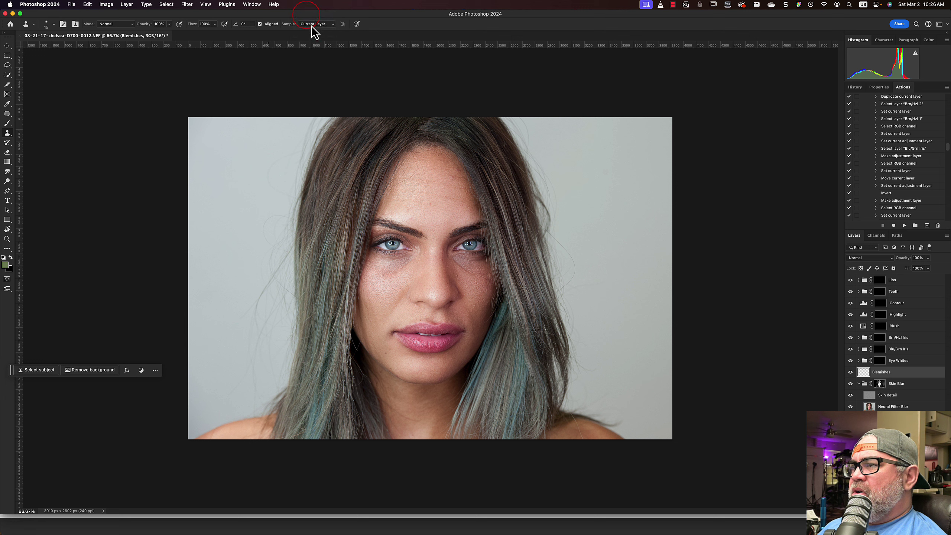
left_click(312, 24)
left_click(318, 33)
left_click(322, 24)
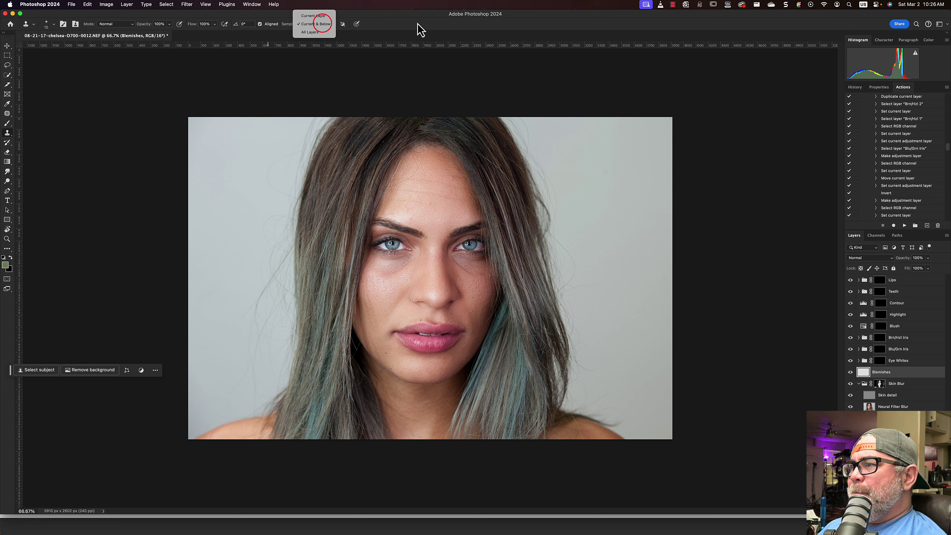
left_click(417, 23)
left_click(7, 113)
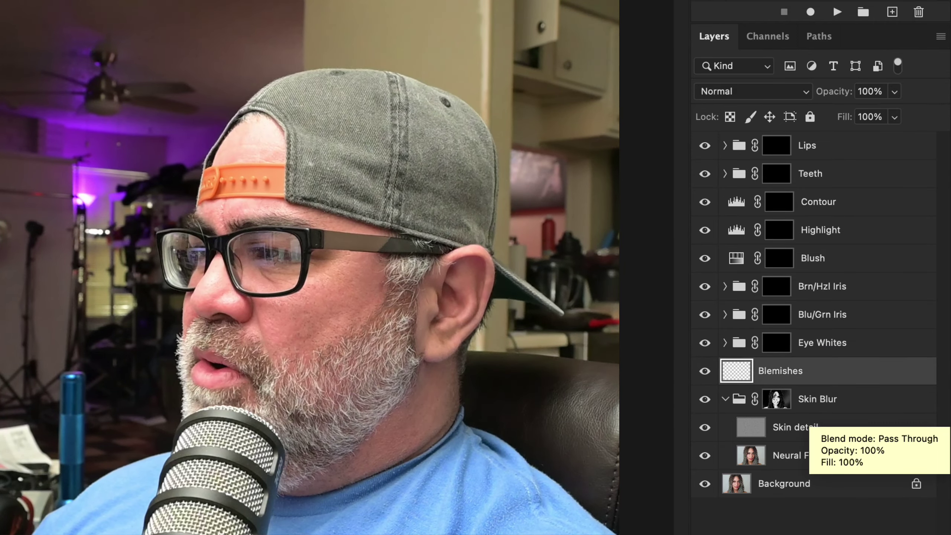
Step: Inspect the contents of the Eye Whites, Blu/Grn Iris and Brn/Hzl Iris groups, leaving only Eye Whites expanded among them
left_click(724, 342)
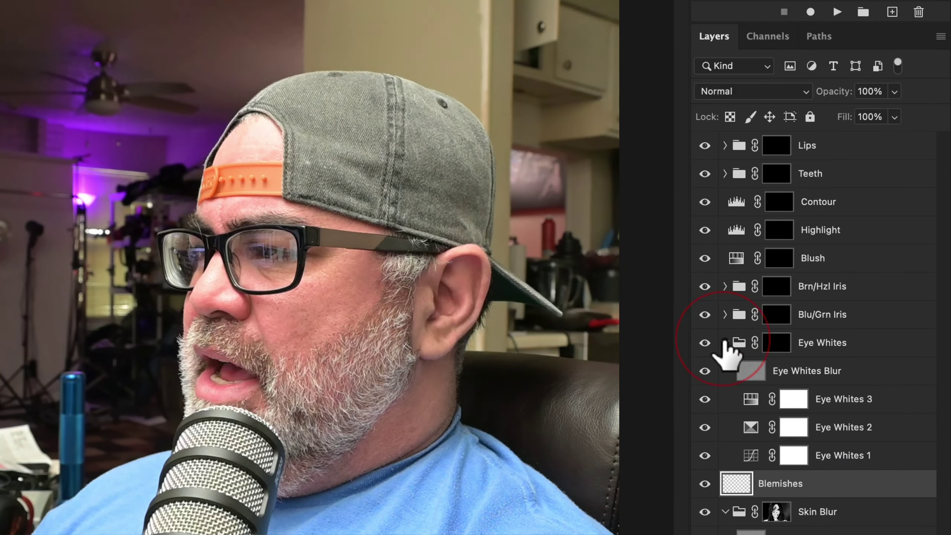
left_click(724, 314)
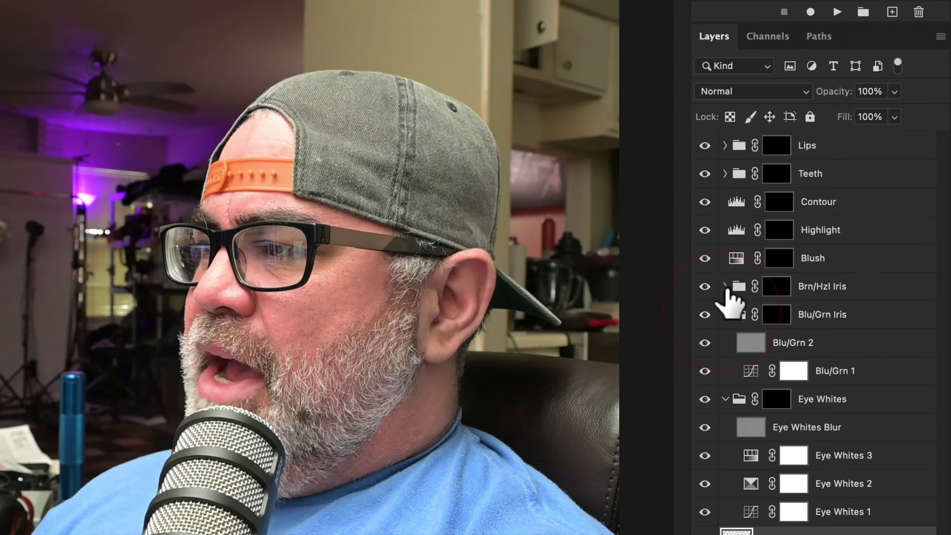
left_click(724, 285)
left_click(725, 287)
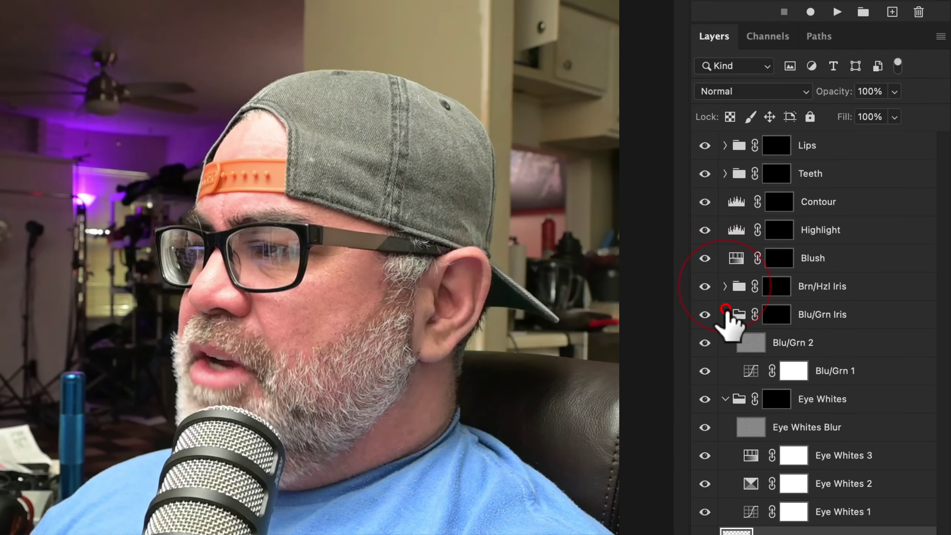
left_click(725, 314)
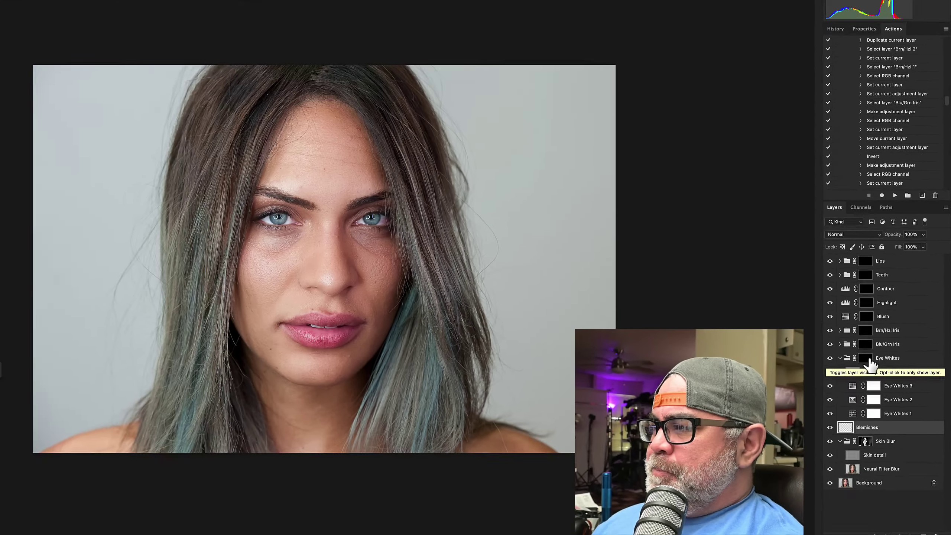
Step: Target the Eye Whites group's mask with the Brush tool and a white foreground color
left_click(776, 342)
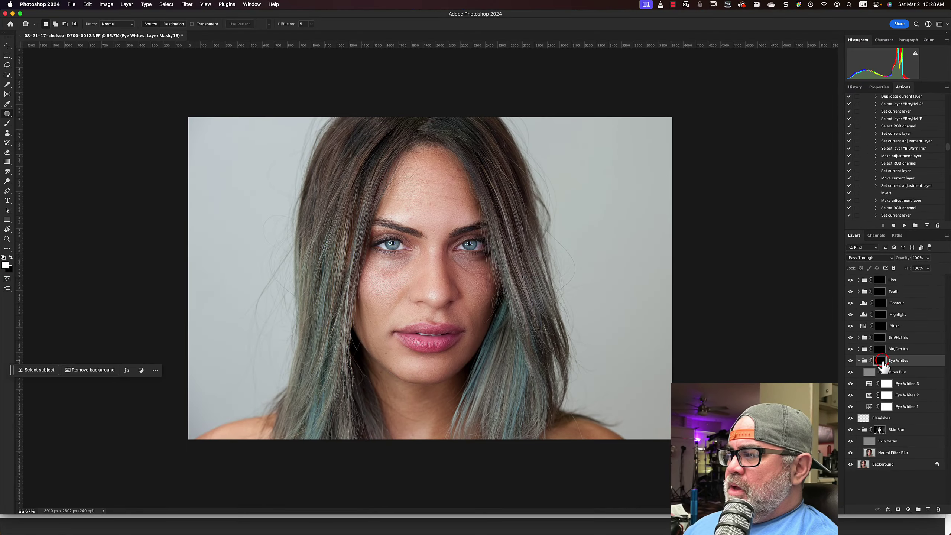
left_click(7, 124)
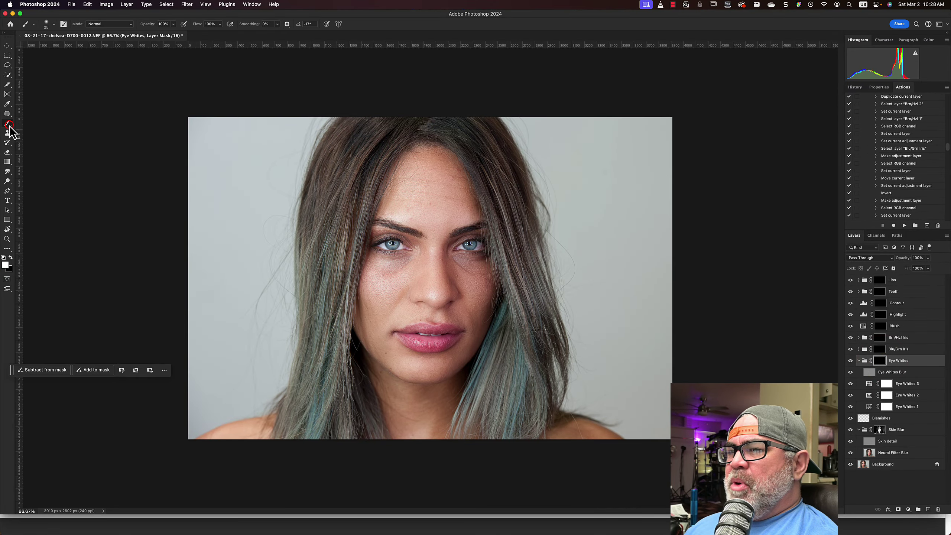
left_click(10, 258)
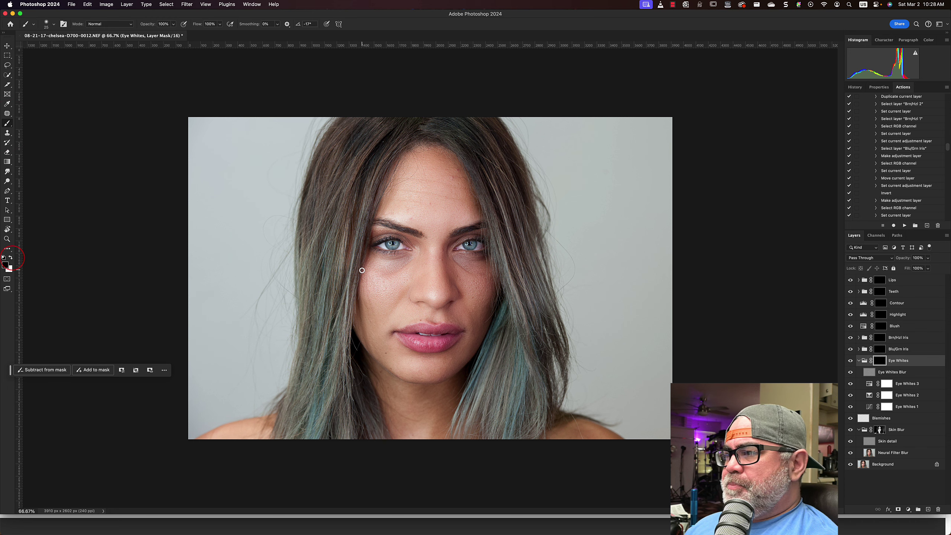
left_click(11, 257)
Step: Set the brush flow to 14% and enlarge the brush for painting the eye whites
scroll(366, 265, "up", 5)
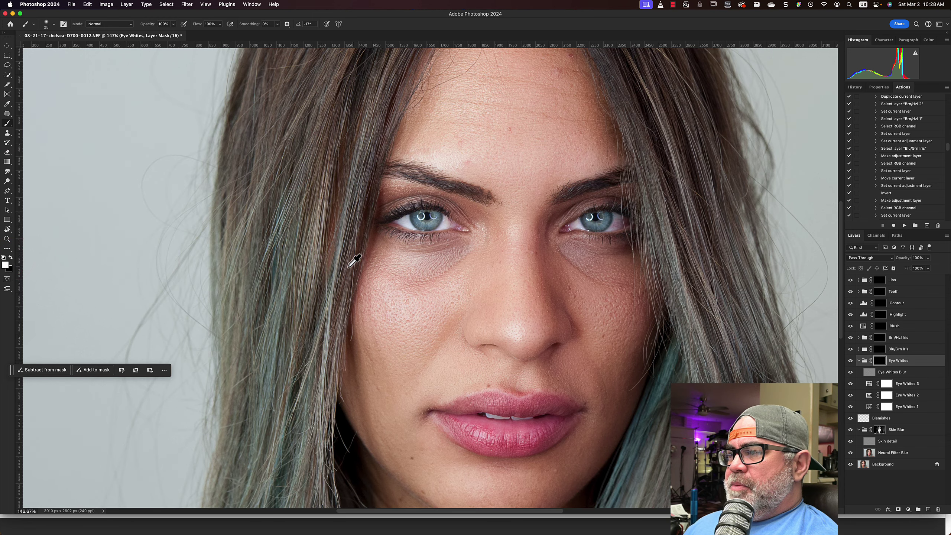
scroll(371, 260, "down", 3)
scroll(383, 230, "up", 8)
scroll(383, 229, "up", 3)
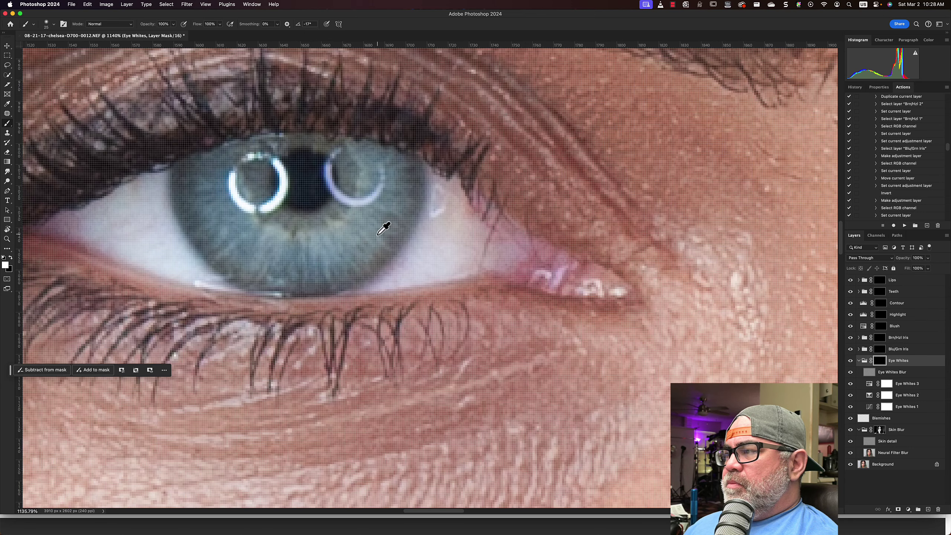
scroll(384, 223, "down", 1)
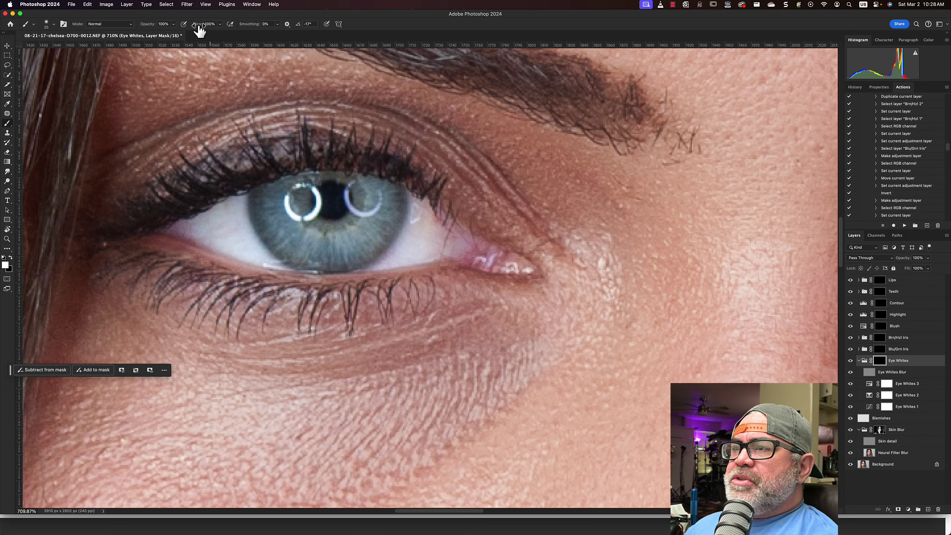
left_click_drag(198, 30, 124, 35)
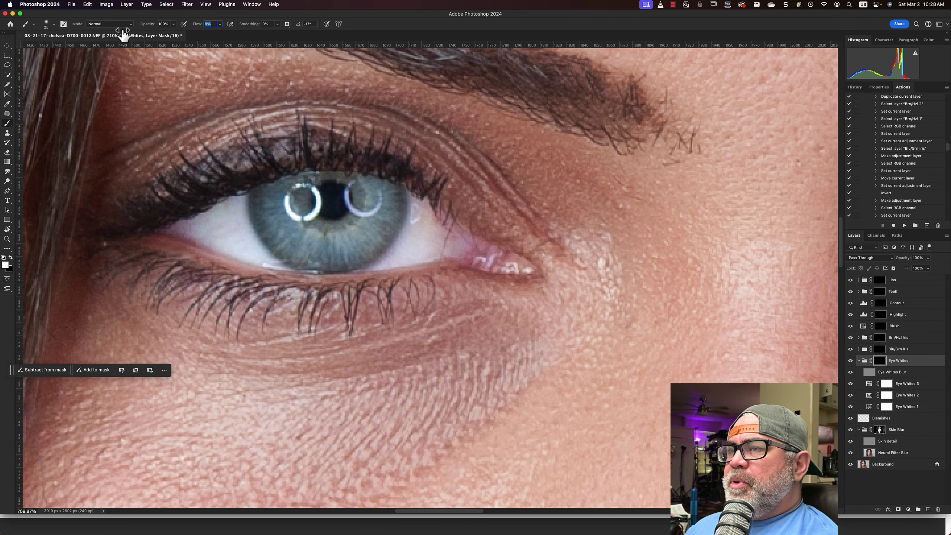
scroll(443, 244, "up", 3)
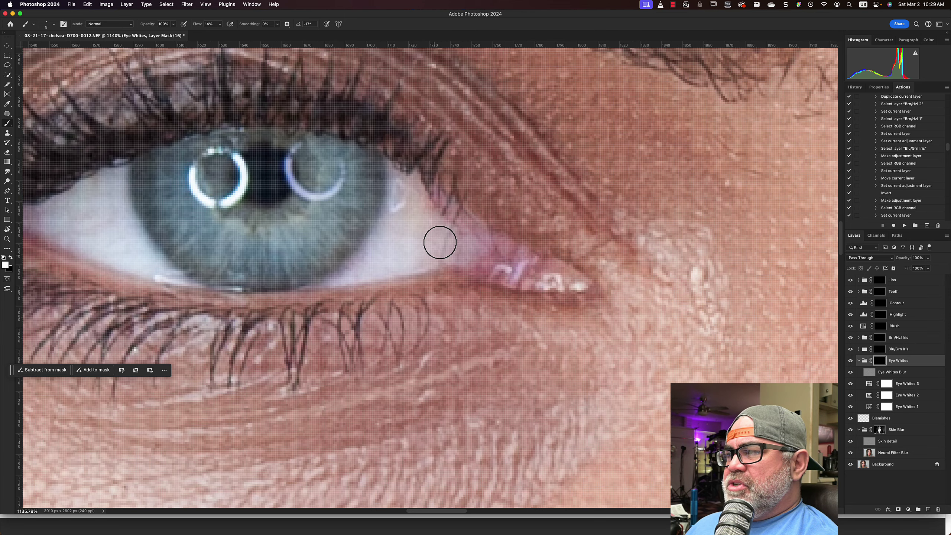
key("bracketright")
key("bracketright")
key("bracketright")
key("bracketright")
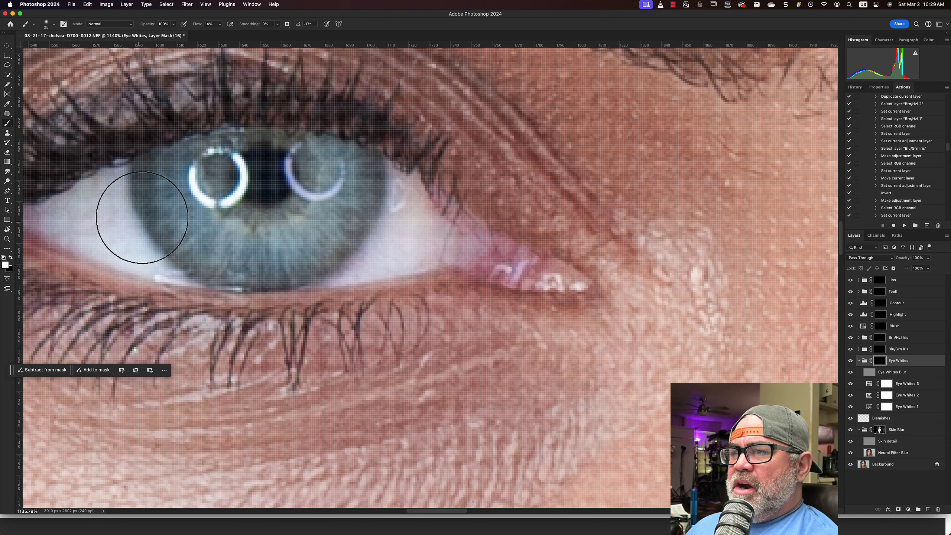
Step: Paint the Eye Whites mask over the outer white of the eye on the photo's right side, and check the mask on its own
scroll(124, 240, "down", 6)
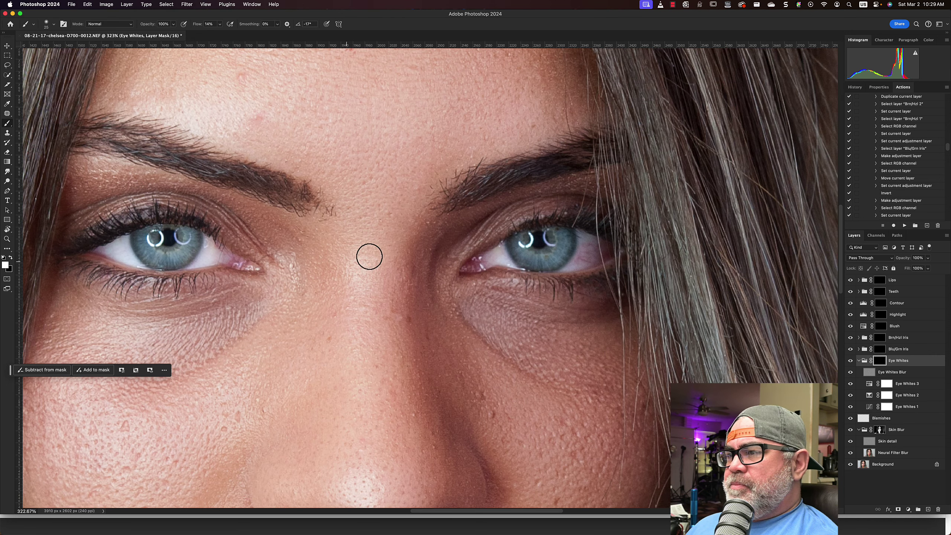
left_click_drag(367, 254, 256, 244)
scroll(436, 244, "up", 5)
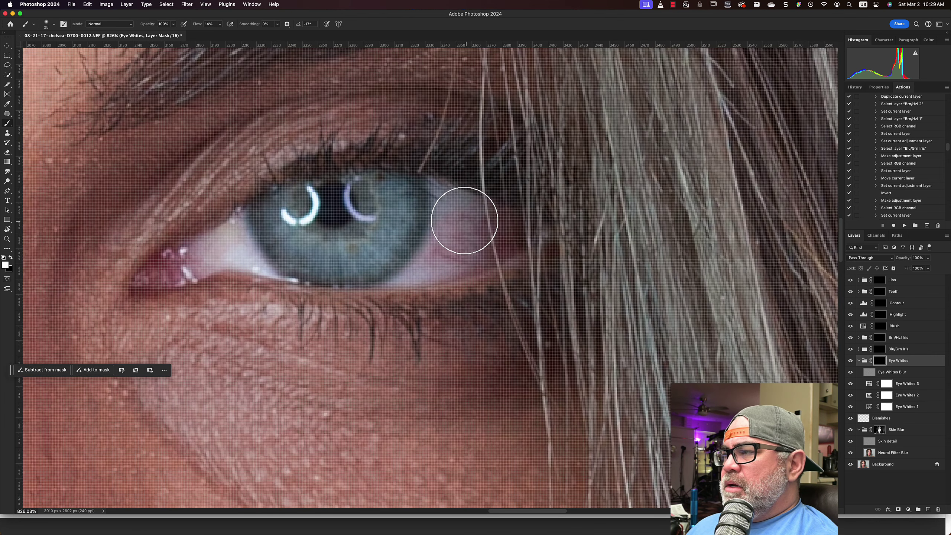
key("[")
left_click(436, 250)
left_click(449, 240)
left_click(879, 360, "alt")
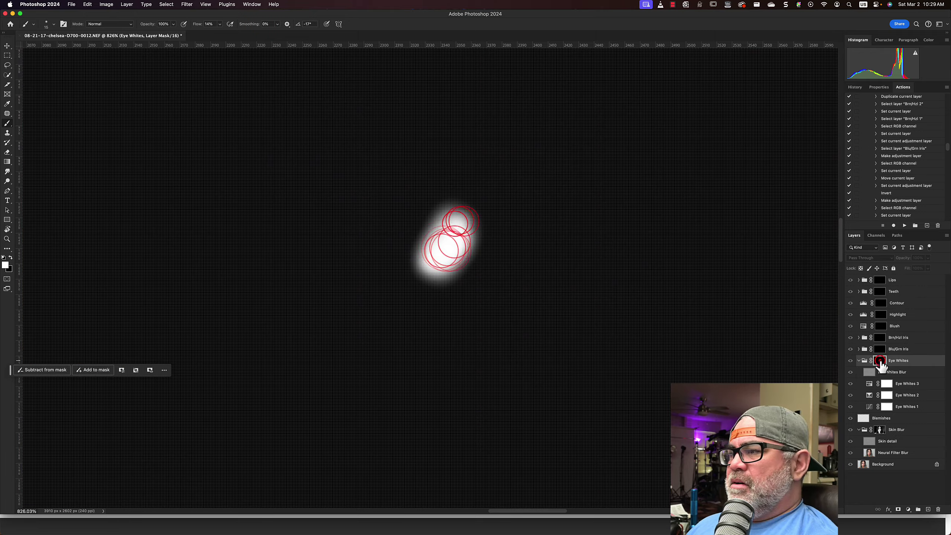
left_click(879, 360, "alt")
Step: Enlarge the brush and set its flow to 25%
key("bracketright")
key("bracketright")
key("bracketright")
key("shift+2")
key("shift+5")
scroll(456, 304, "down", 5)
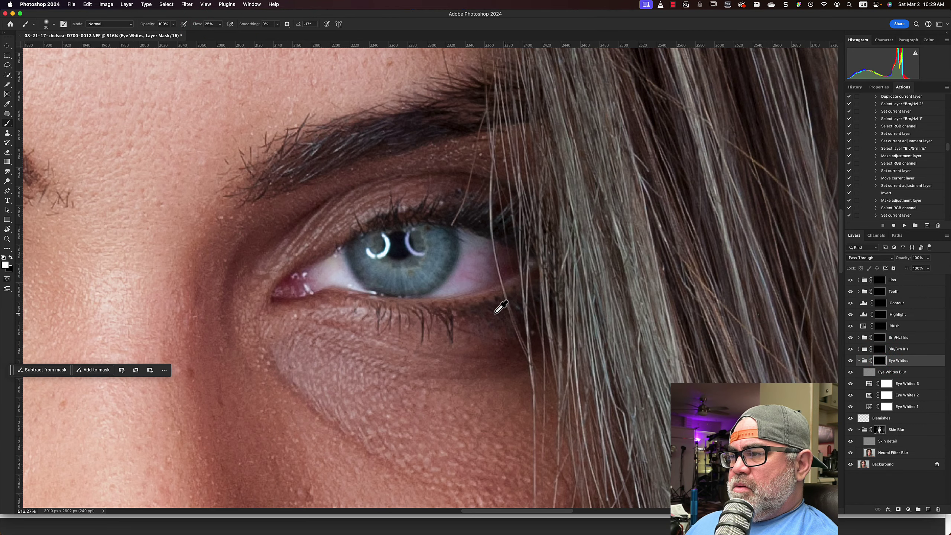
scroll(457, 304, "down", 5)
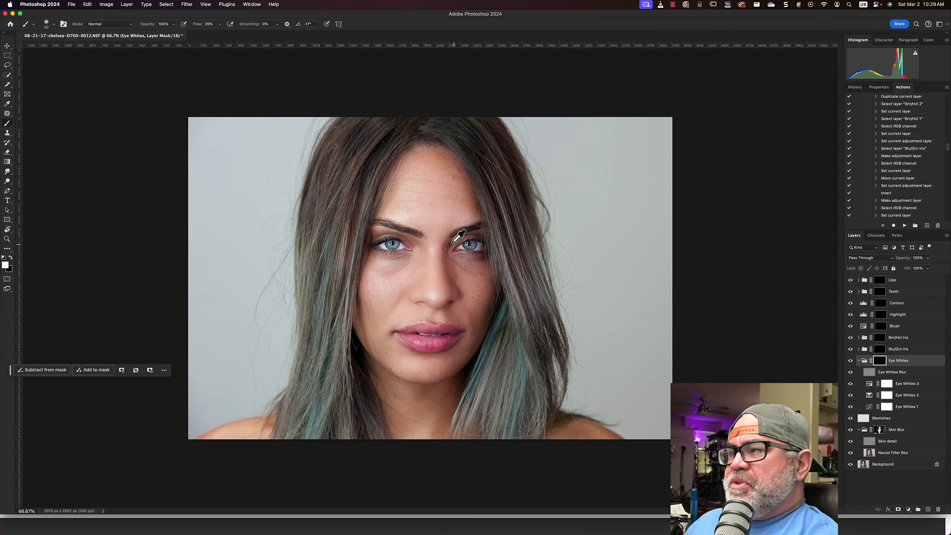
Step: Paint white on the Blu/Grn Iris group's mask over the iris of the eye on the photo's right side
scroll(511, 276, "up", 5)
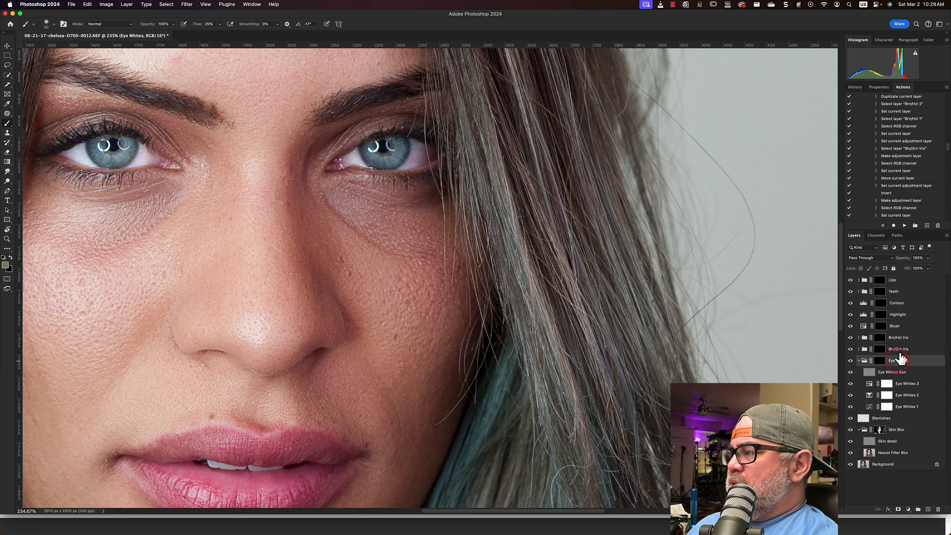
left_click(897, 348)
scroll(337, 148, "up", 3)
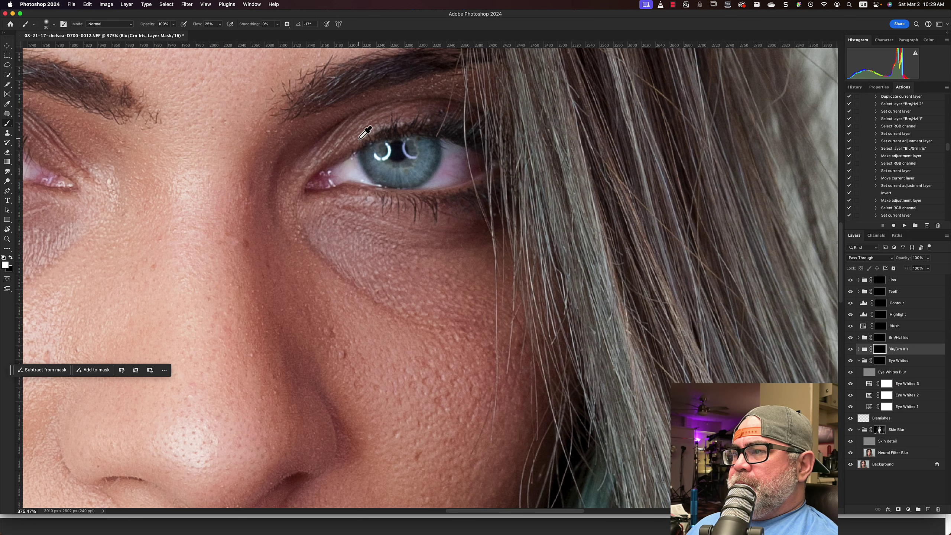
left_click_drag(421, 162, 391, 149)
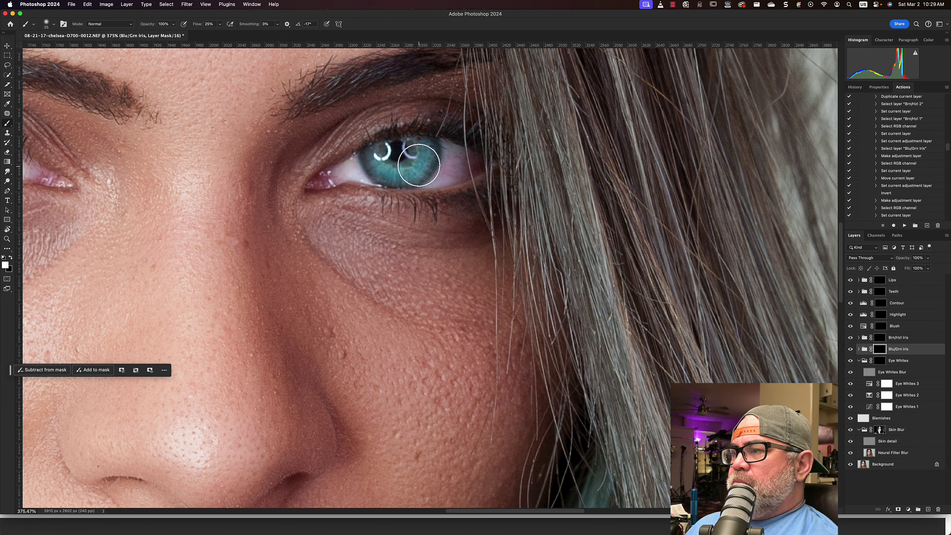
Step: Paint white on the Blu/Grn Iris group's mask over the iris of the eye on the photo's left side
scroll(197, 224, "down", 2)
left_click_drag(202, 219, 468, 228)
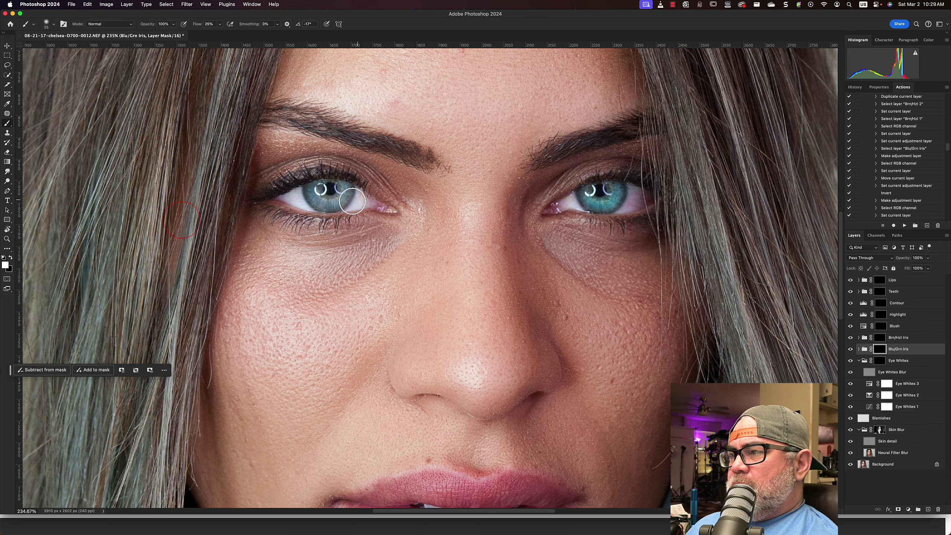
left_click_drag(321, 203, 331, 199)
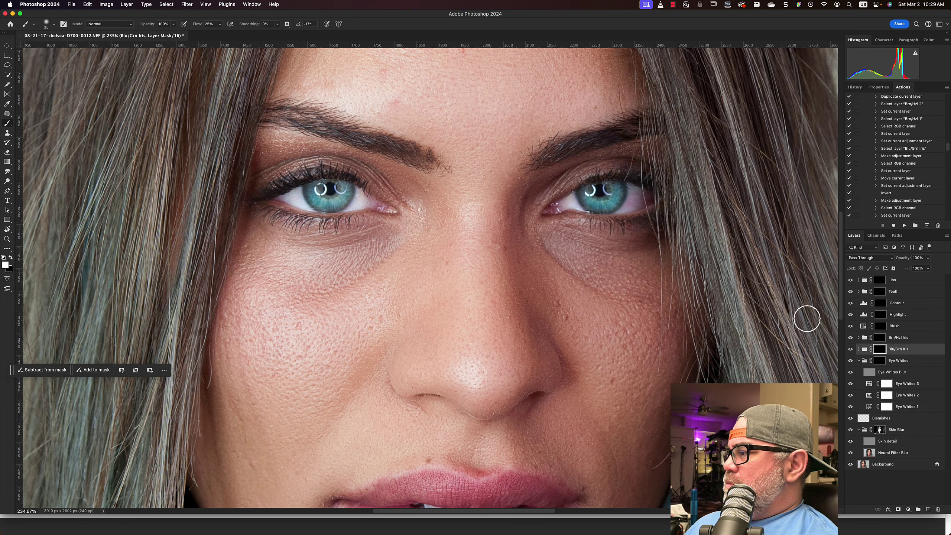
Step: Select the Blush layer's mask and view the cheeks with the whole face in frame
left_click(879, 326)
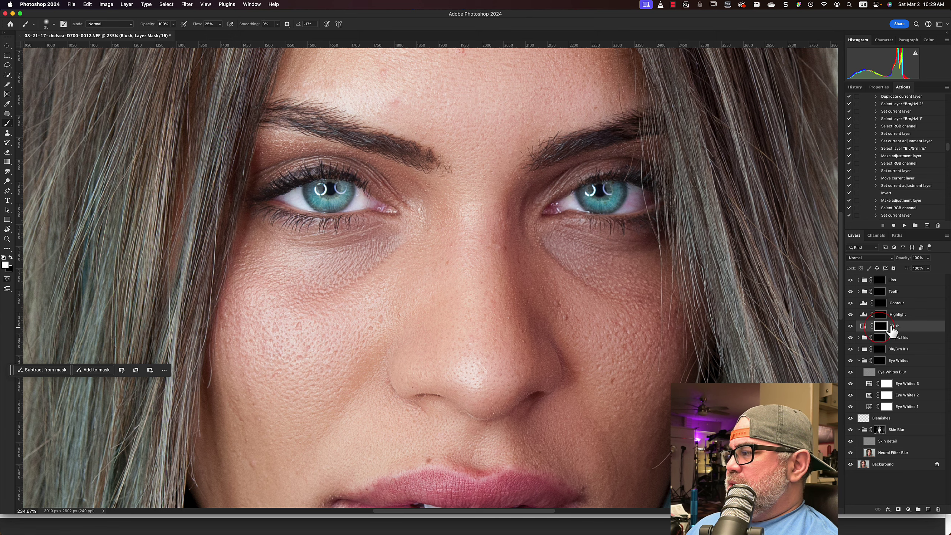
scroll(329, 297, "down", 5)
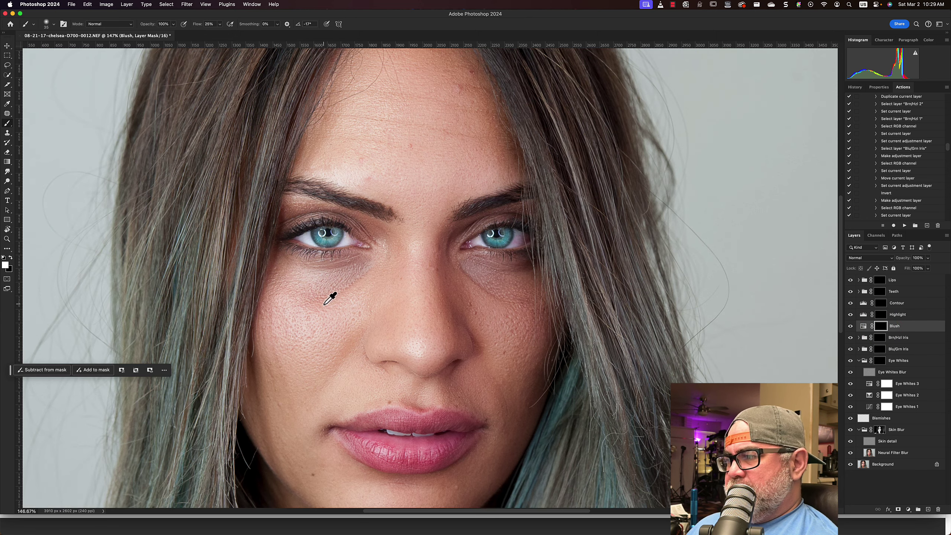
scroll(415, 307, "up", 3)
left_click_drag(372, 297, 406, 289)
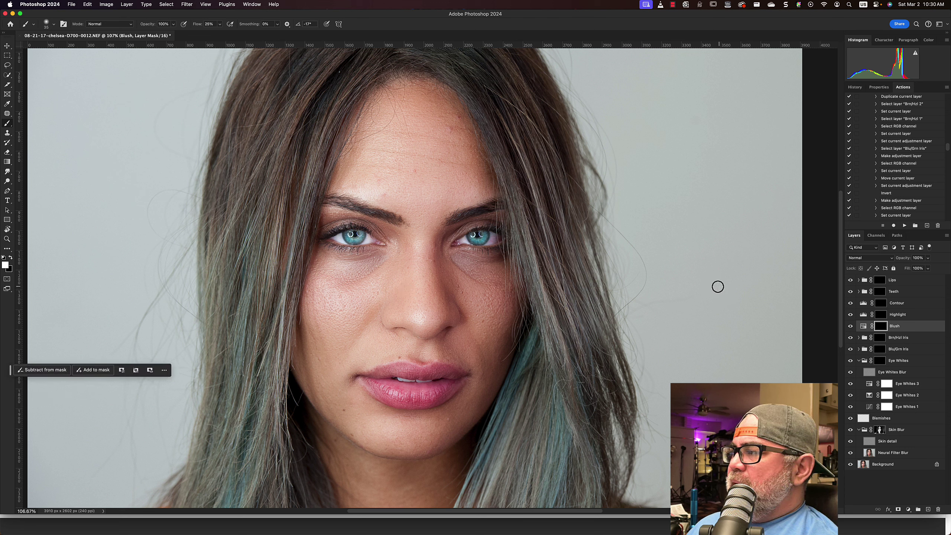
Step: Inspect the Highlight layer's Levels adjustment and compare its blending mode with that of the Contour layer
left_click(880, 314)
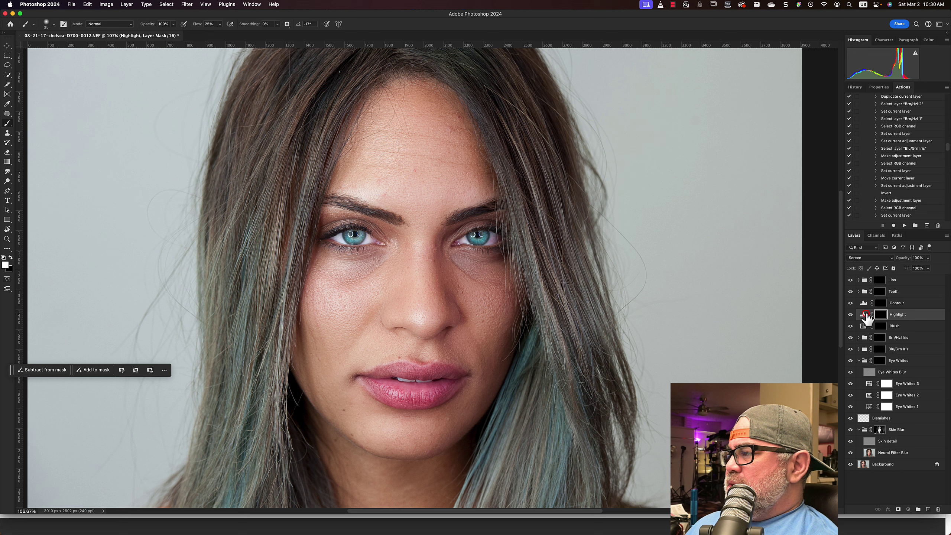
left_click(863, 314)
left_click(865, 315)
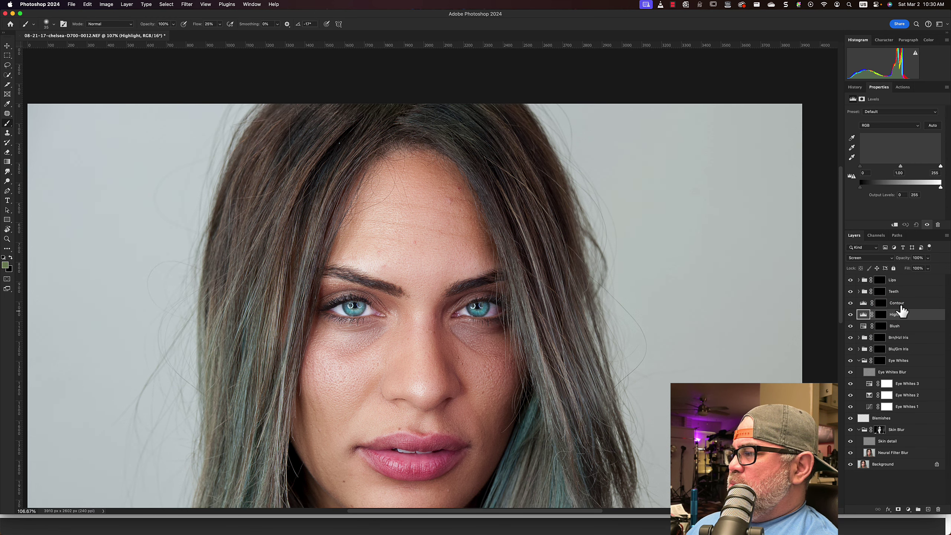
left_click(896, 304)
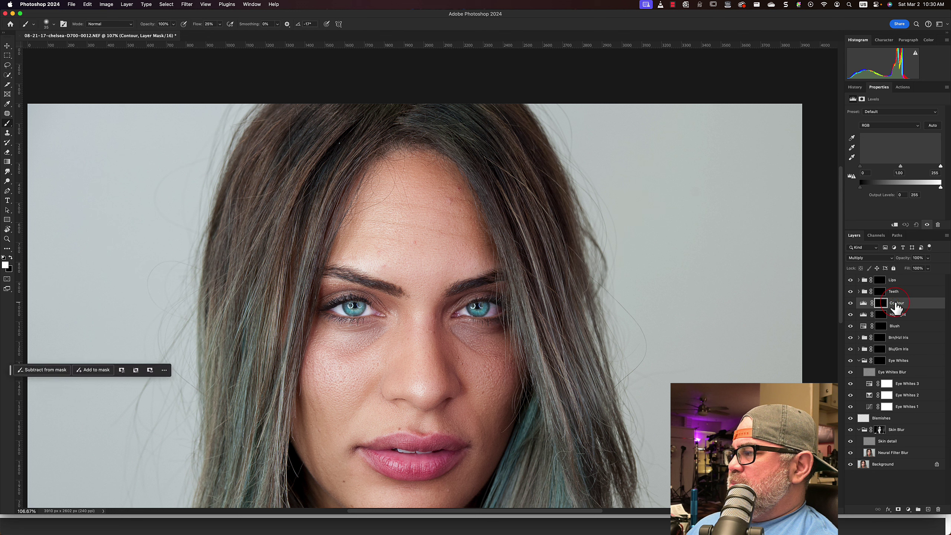
left_click(896, 310)
left_click(897, 315)
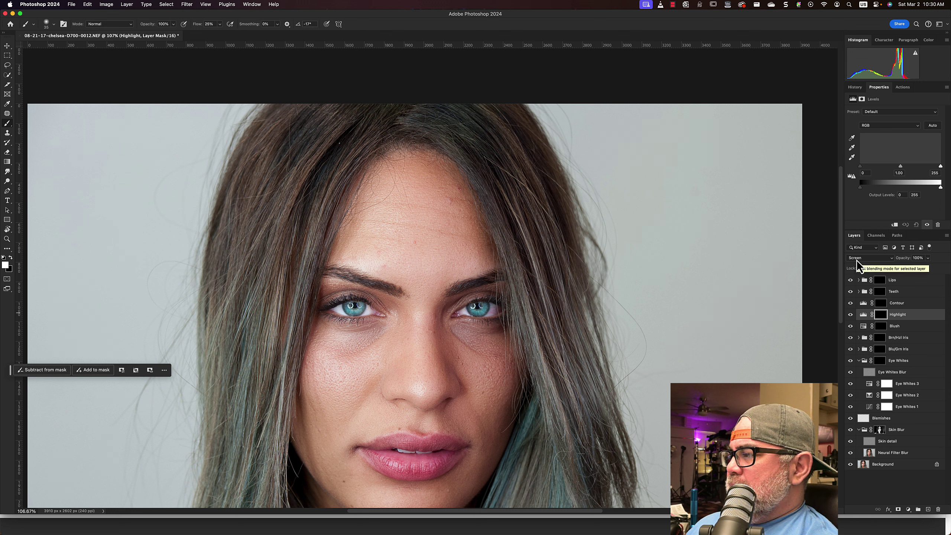
Step: Invert the Contour layer's mask to preview its darkening, restore the mask, and inspect the layer's Levels adjustment
left_click(897, 304)
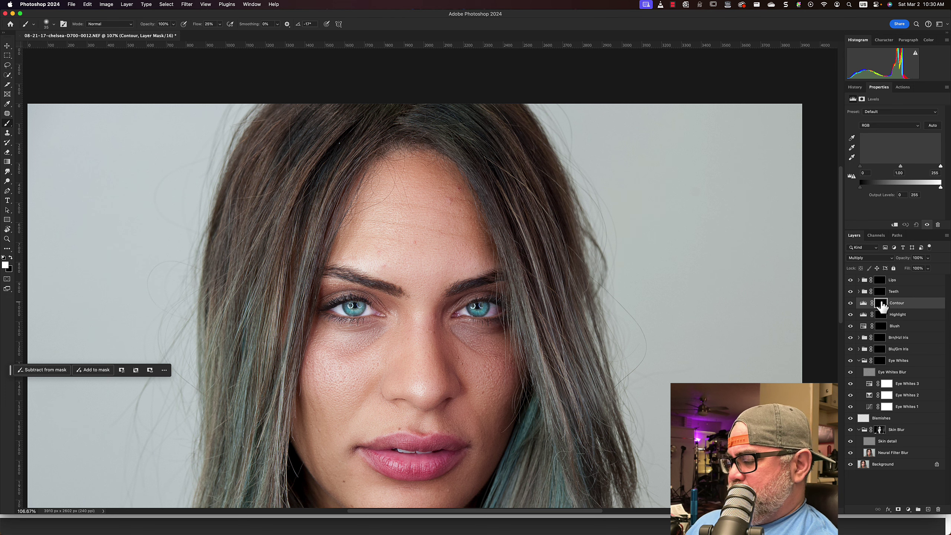
key("super+i")
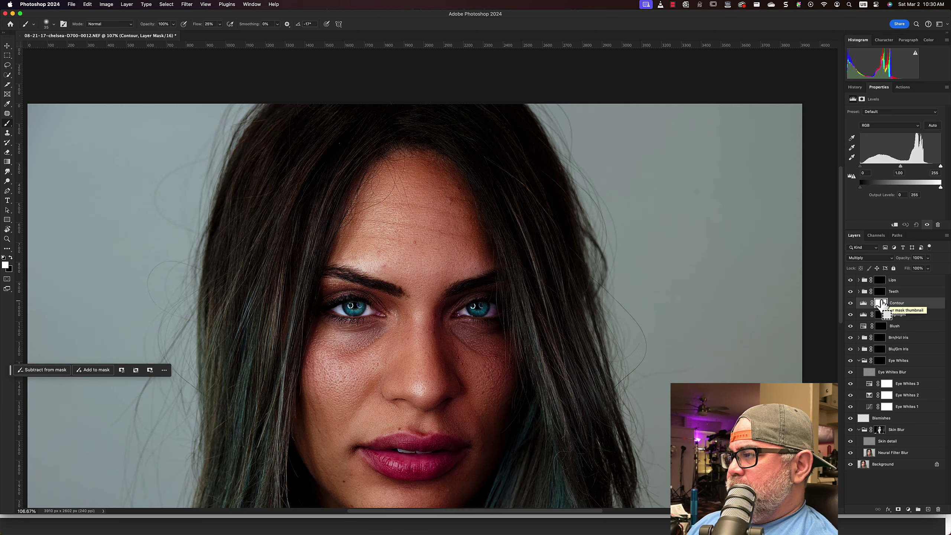
key("super+i")
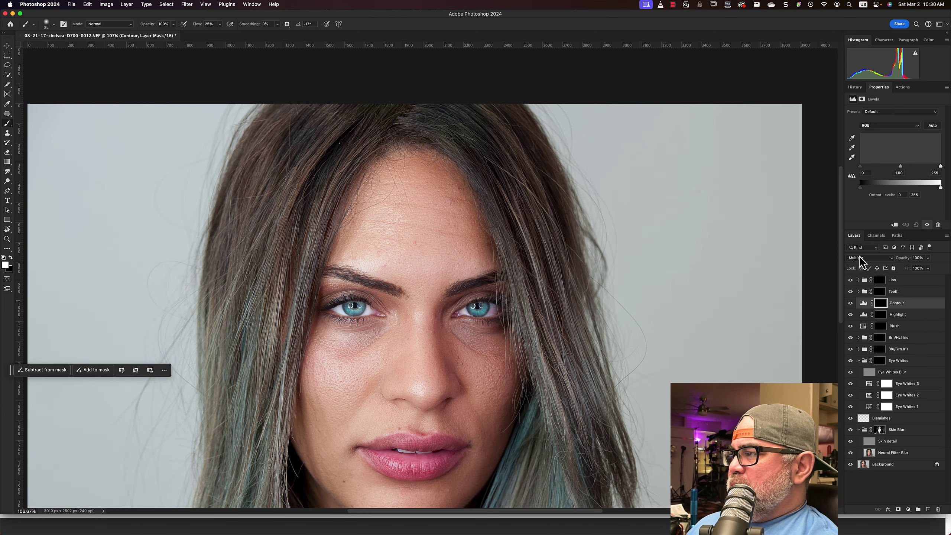
left_click(863, 302)
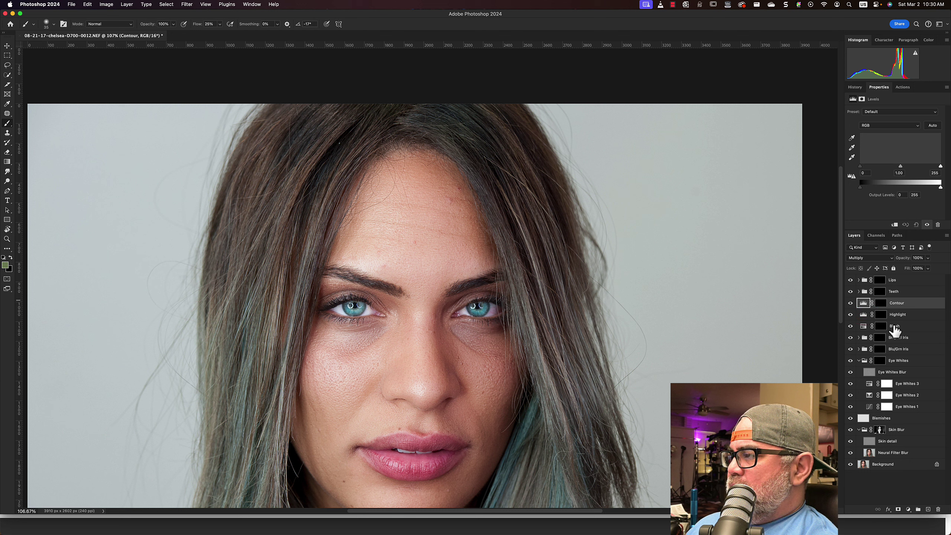
Step: Add a Curves adjustment layer above Contour and darken the midtones with a point at input 144, output 103
left_click(907, 509)
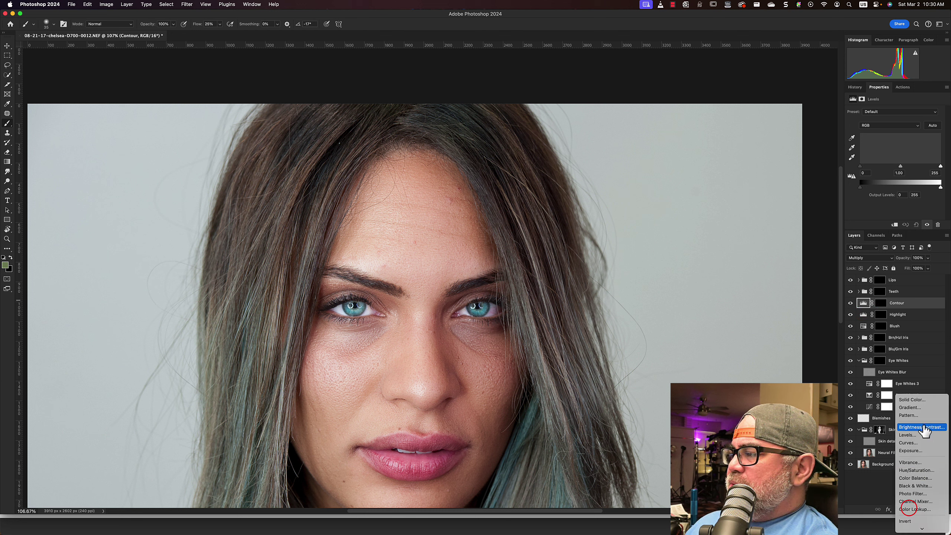
left_click(916, 446)
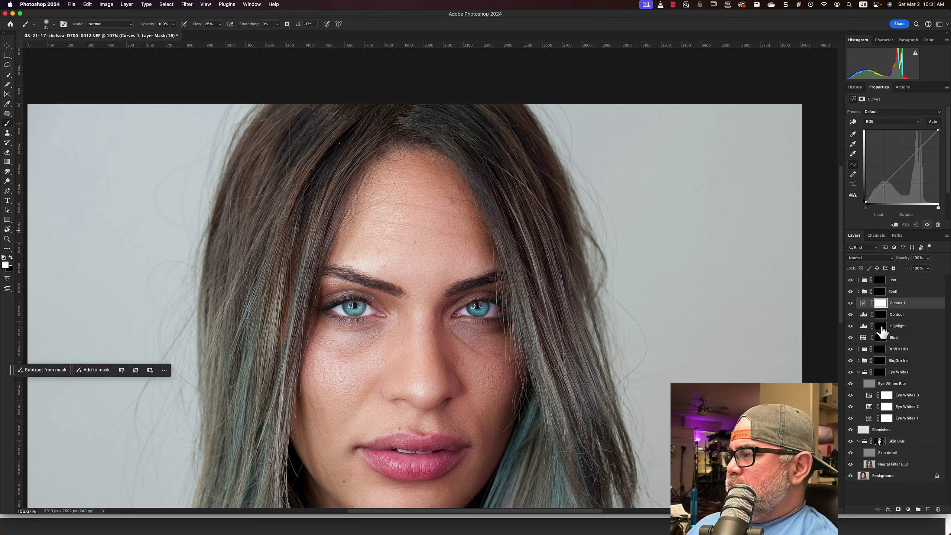
left_click_drag(902, 168, 907, 173)
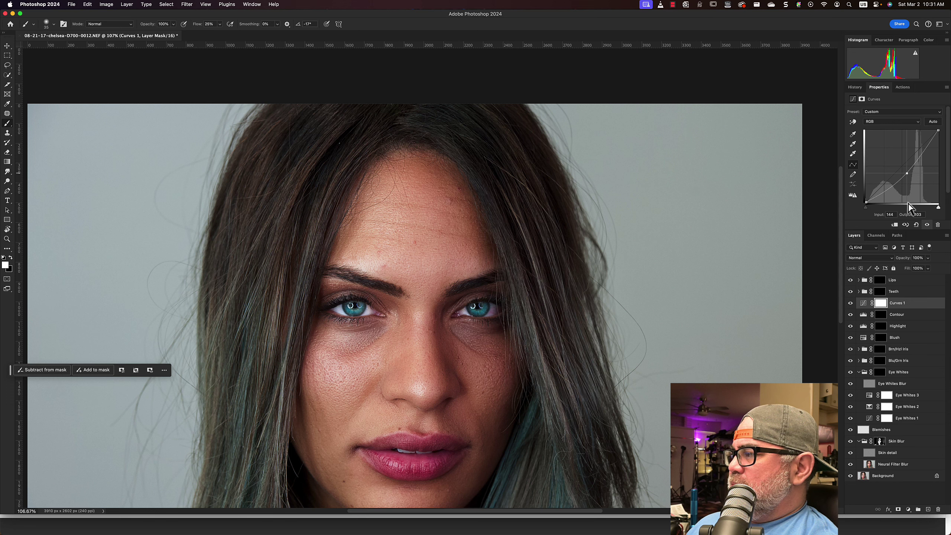
Step: Invert the Contour mask to white and toggle the Contour and Curves layers to compare how each darkens the portrait
left_click(850, 303)
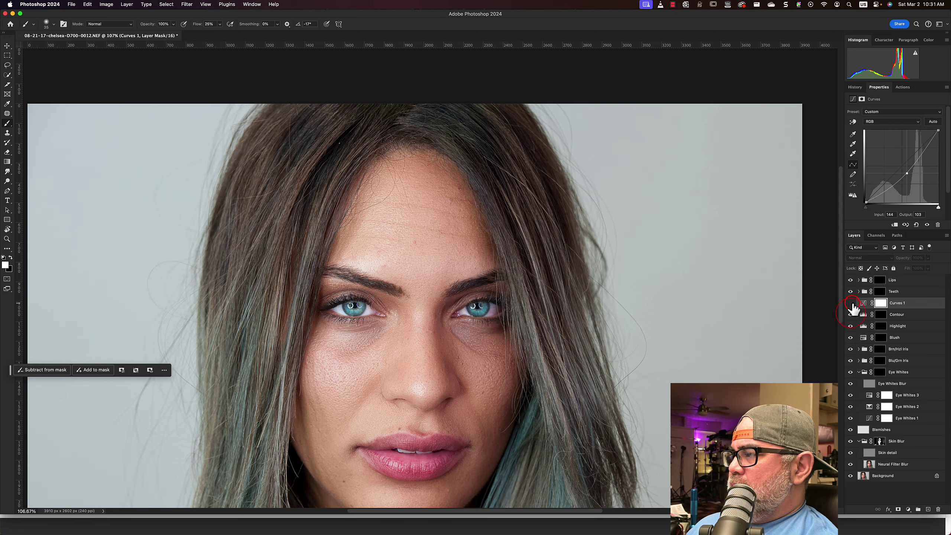
left_click(881, 315)
key("super+i")
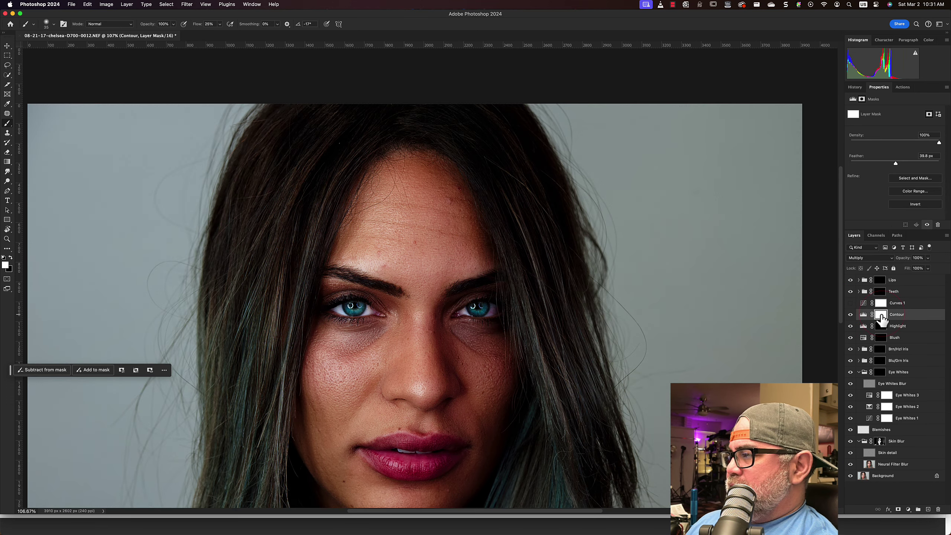
left_click(850, 314)
left_click(850, 315)
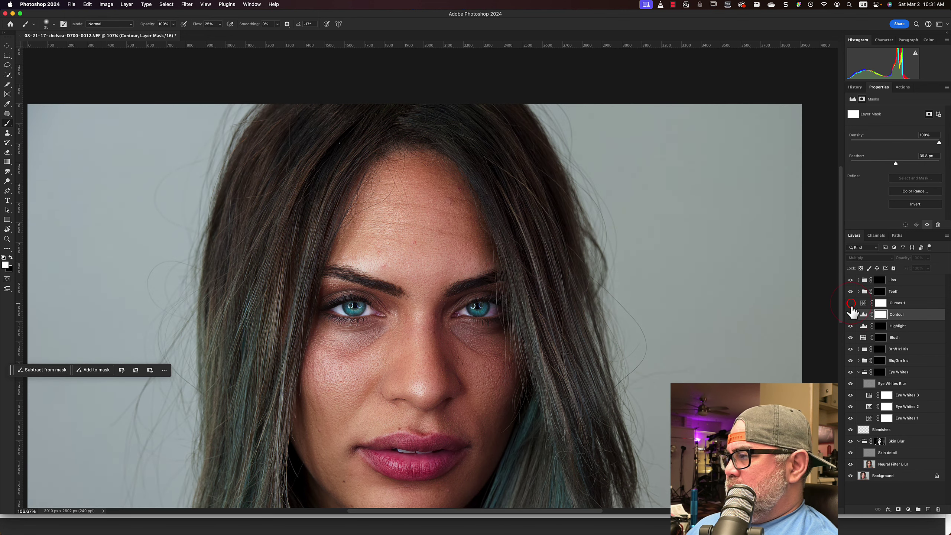
left_click(850, 315)
left_click(850, 314)
left_click(850, 315)
left_click(850, 303)
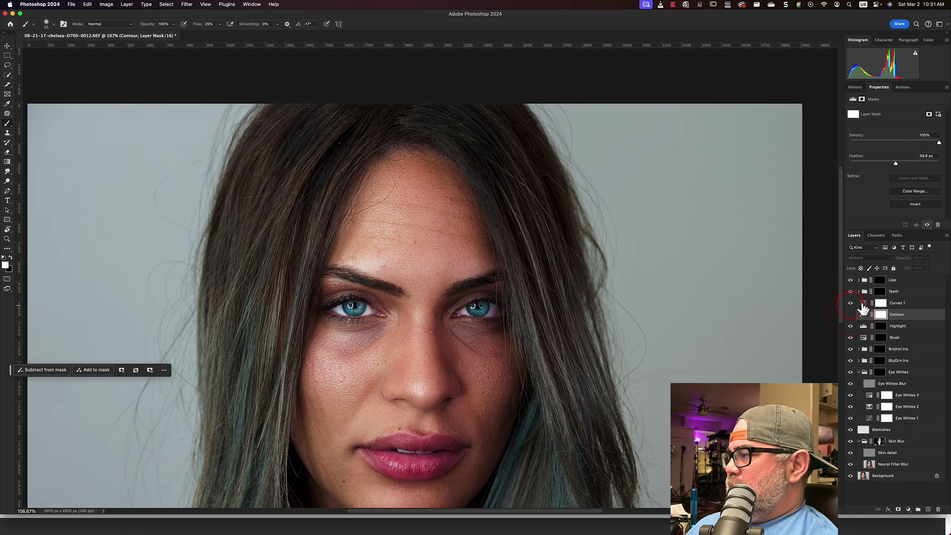
Step: Darken the Curves midtone point to input 152, output 96, and compare the result with the Contour layer again
left_click(862, 302)
left_click(908, 175)
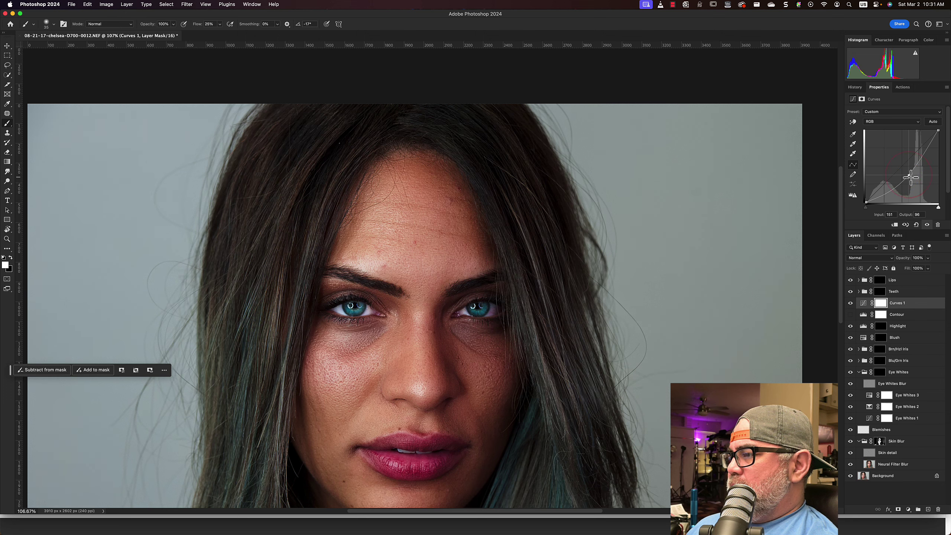
left_click(851, 303)
left_click(850, 314)
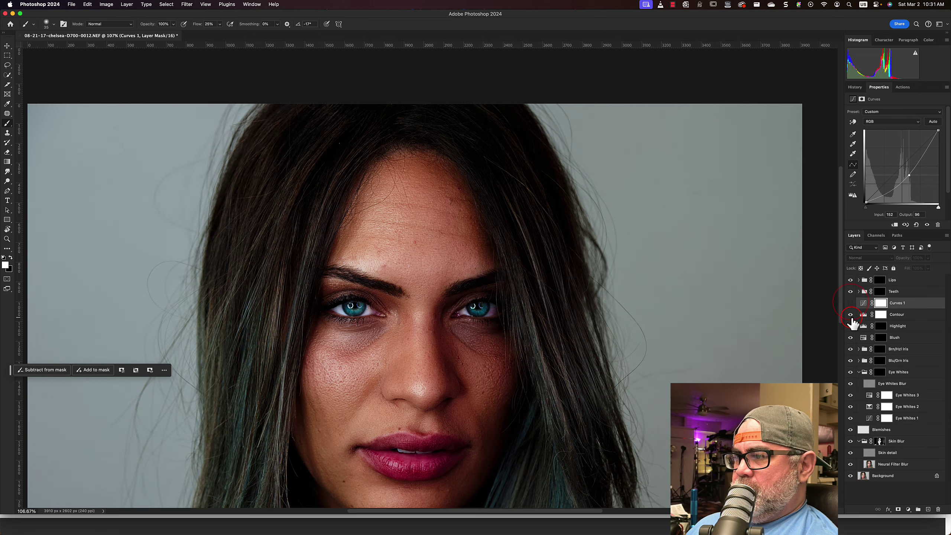
left_click(850, 314)
left_click(850, 303)
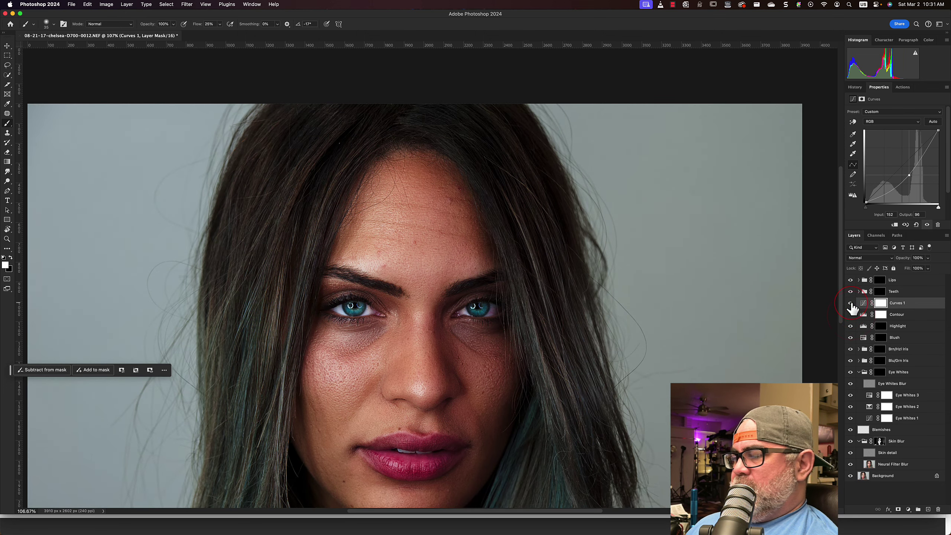
Step: Delete the Curves 1 layer and restore the visible Contour layer with its black mask
left_click(850, 303)
left_click(850, 314)
left_click(897, 314)
left_click_drag(897, 304, 936, 501)
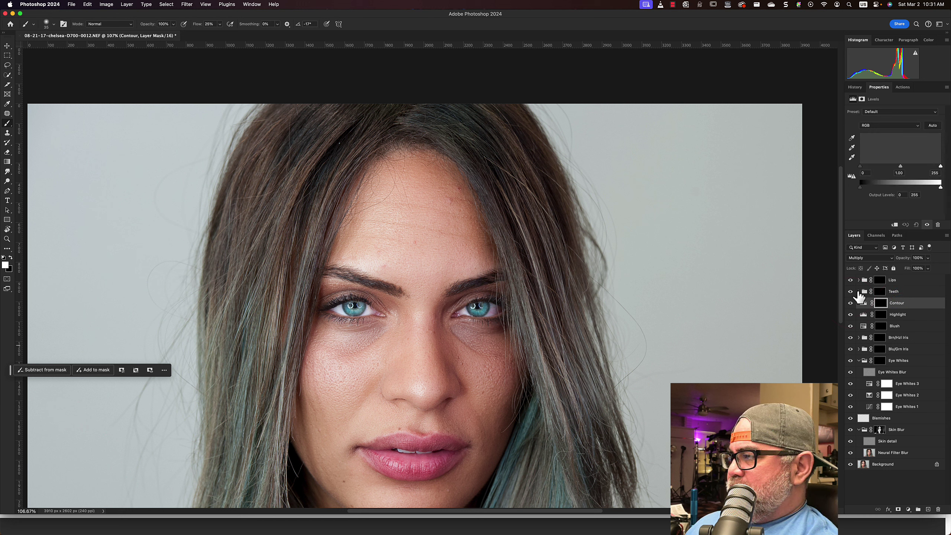
Step: Inspect the Teeth group's adjustments: the Yellows in Teeth 1's Selective Color and the curve of Teeth 2
left_click(859, 291)
left_click(869, 315)
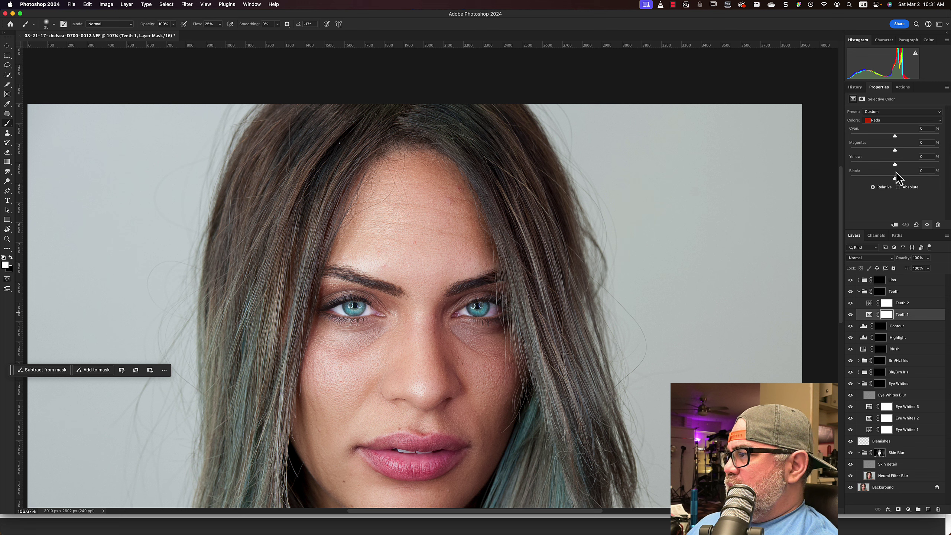
left_click(884, 123)
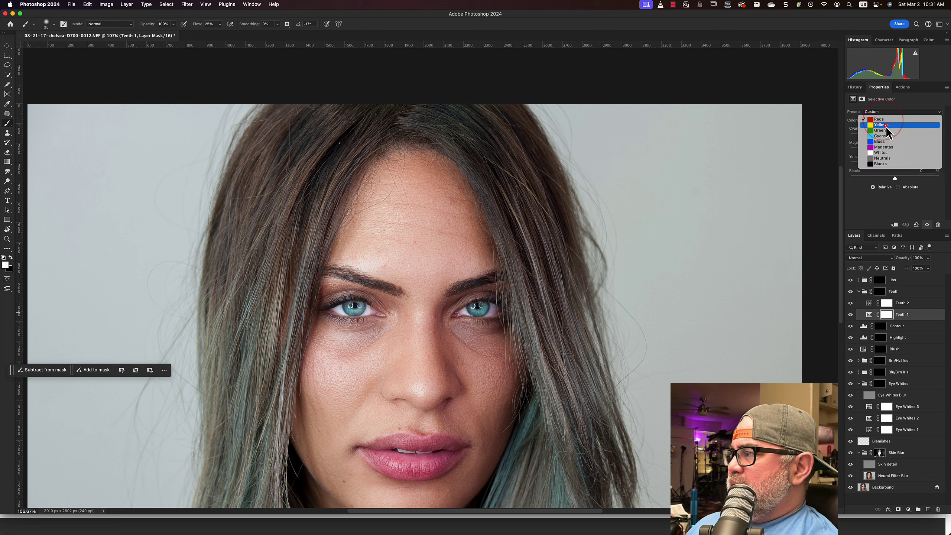
left_click(885, 128)
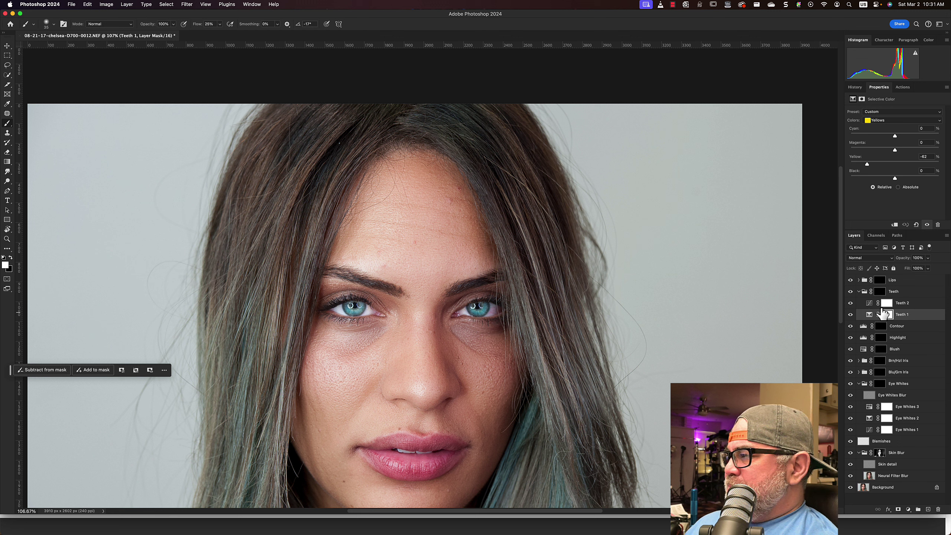
left_click(869, 305)
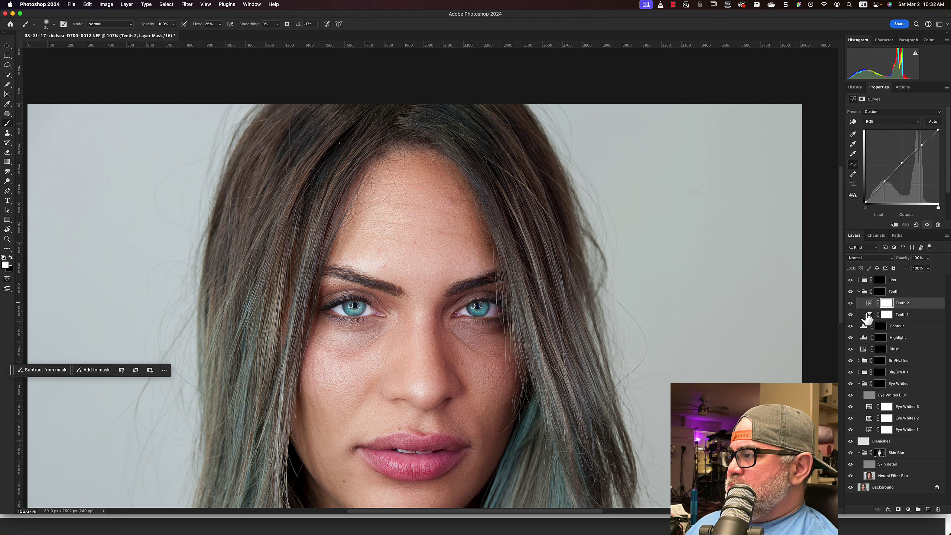
left_click(858, 292)
Step: Expand the Lips group and inspect the settings of its Lip Saturation and Lip Color adjustments
left_click(858, 280)
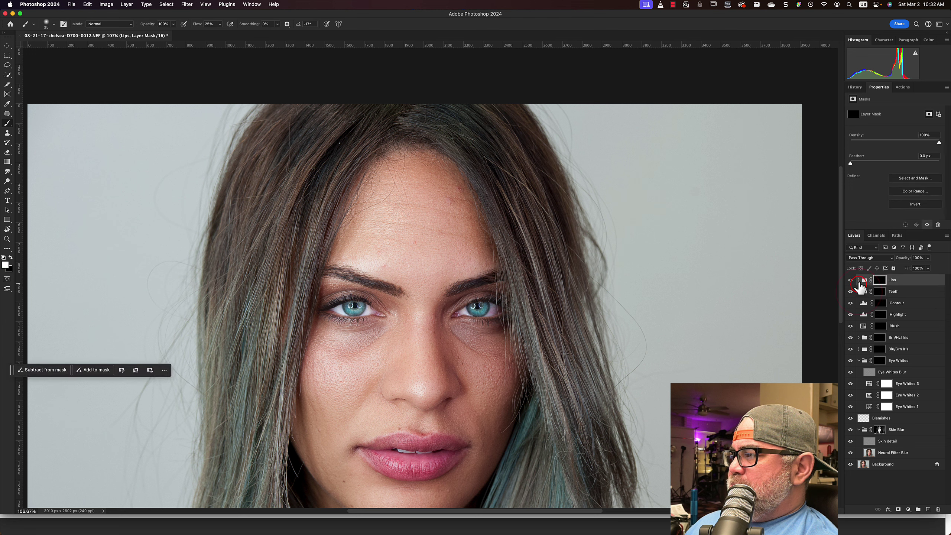
left_click(871, 304)
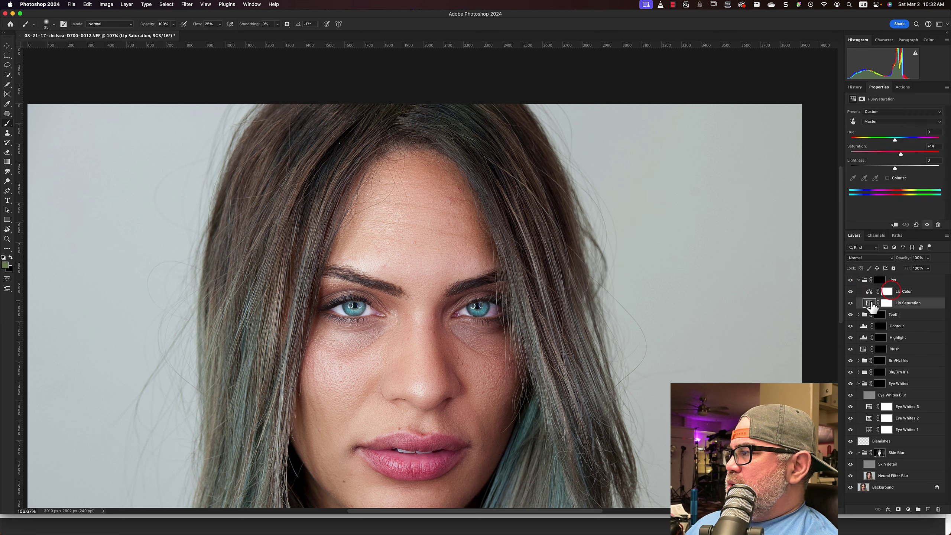
left_click(869, 291)
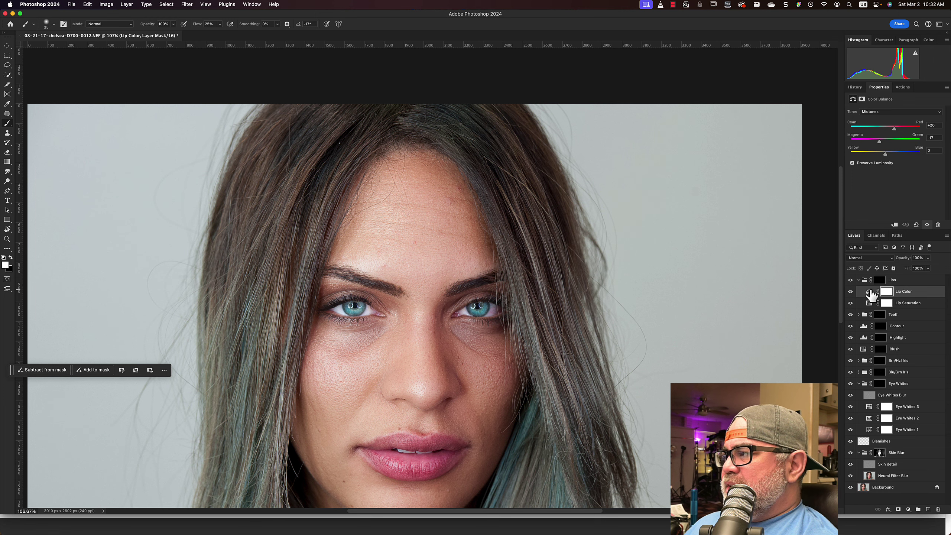
Step: Select the Lips group's mask, enlarge the brush to suit the lips, and set its flow to 10%
left_click(877, 280)
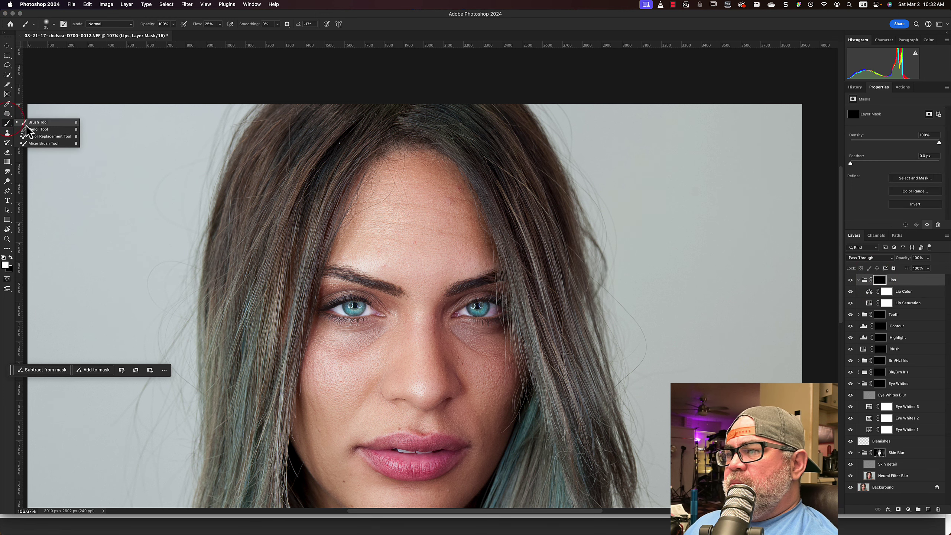
left_click_drag(442, 406, 505, 211)
scroll(506, 211, "up", 1)
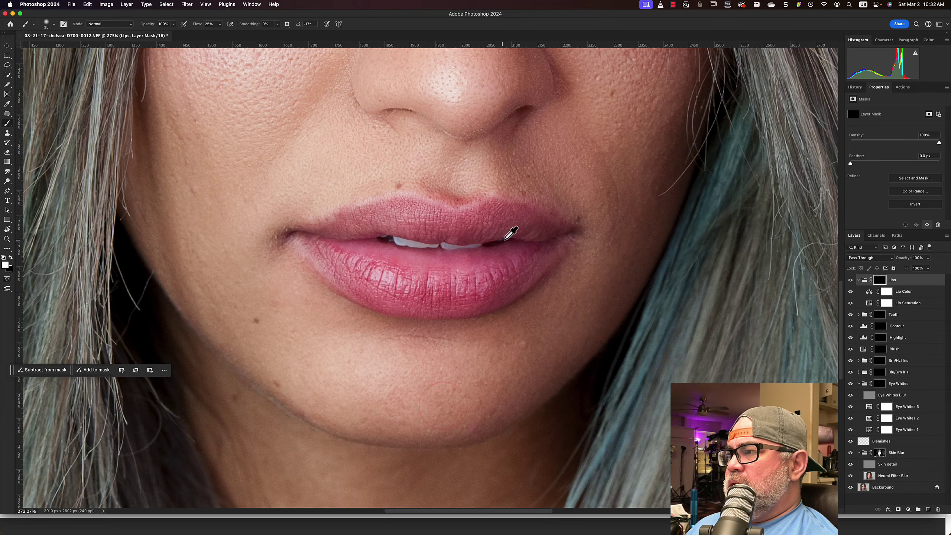
key("]")
key("]")
key("]")
key("]")
key("]")
key("]")
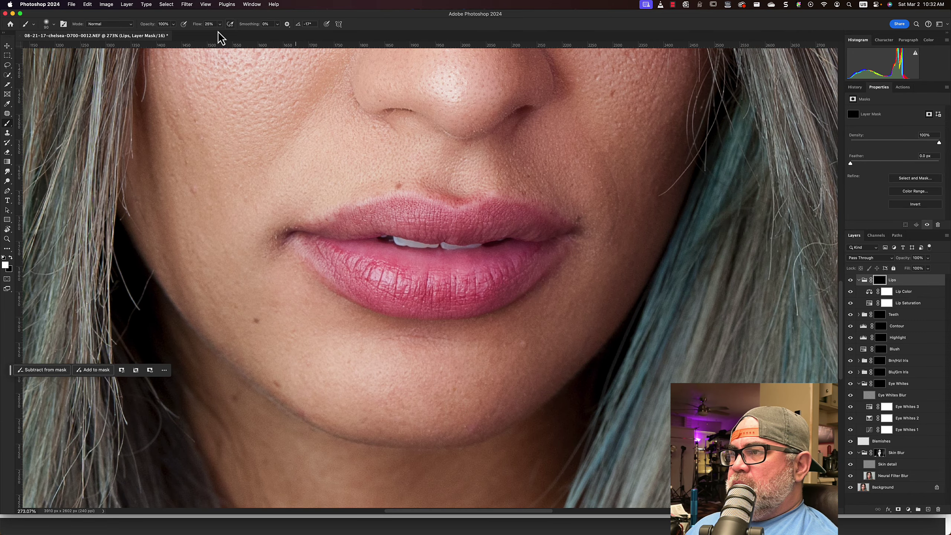
left_click_drag(192, 25, 165, 36)
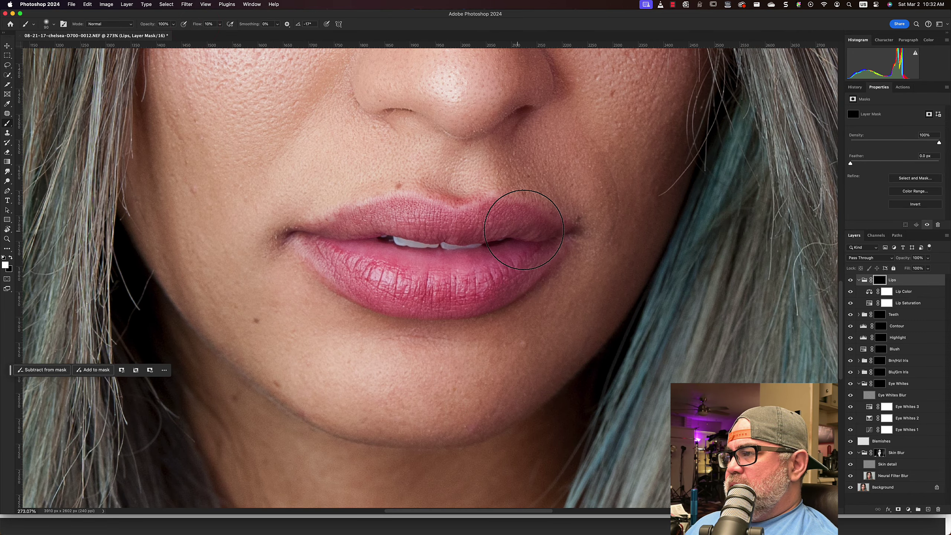
Step: Paint the Lips group's mask over the lips to intensify their color, comparing the image with the group hidden and shown
mouse_move(524, 229)
left_mouse_down()
mouse_move(399, 215)
mouse_move(335, 229)
mouse_move(371, 268)
mouse_move(521, 276)
mouse_move(444, 270)
left_mouse_up()
scroll(436, 262, "down", 2)
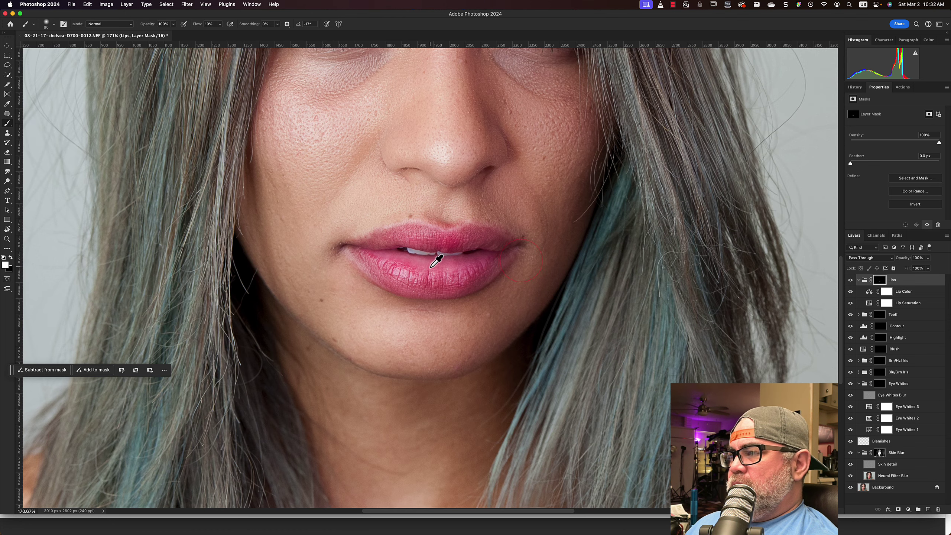
scroll(436, 262, "down", 3)
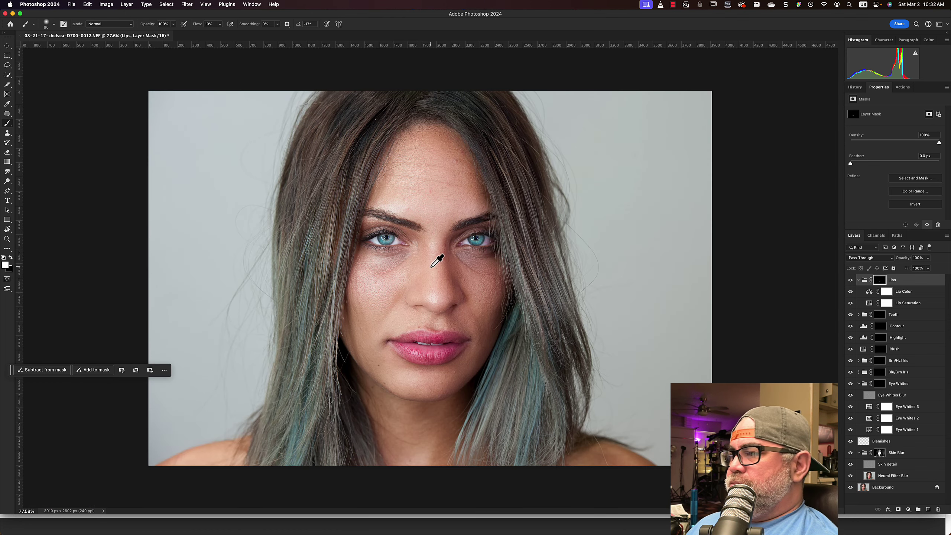
left_click(851, 281)
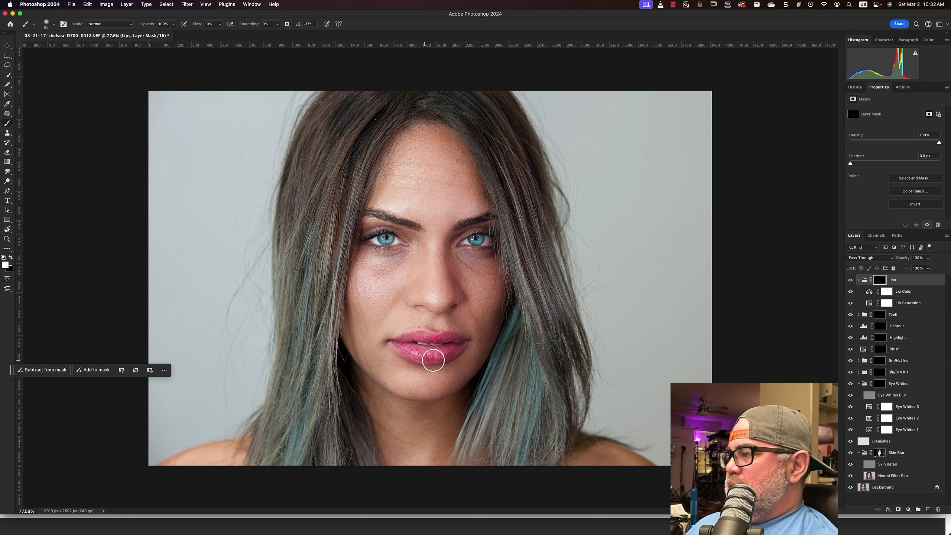
Step: Select the Blemishes layer and use the Clone Stamp tool to remove small spots on the cheeks beside the nose
left_click(903, 441)
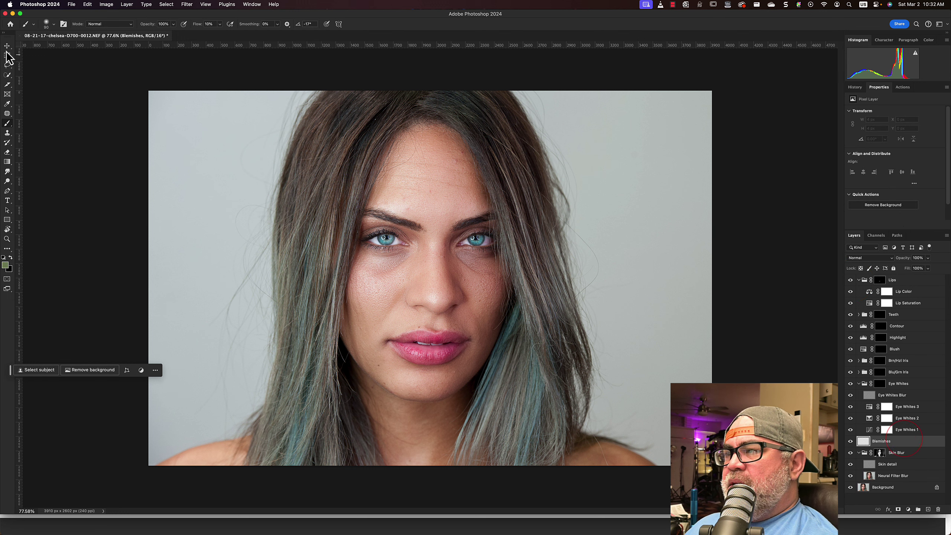
left_click(8, 133)
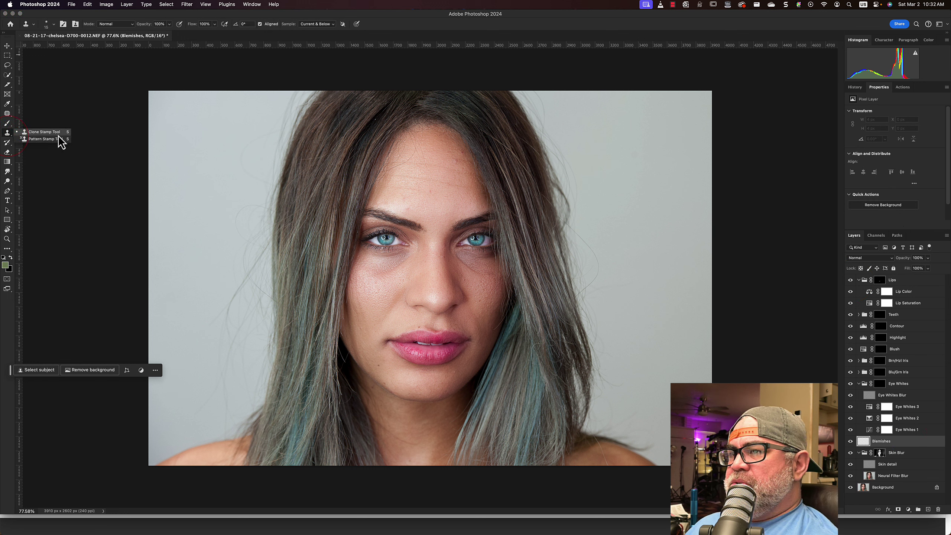
scroll(359, 354, "up", 10)
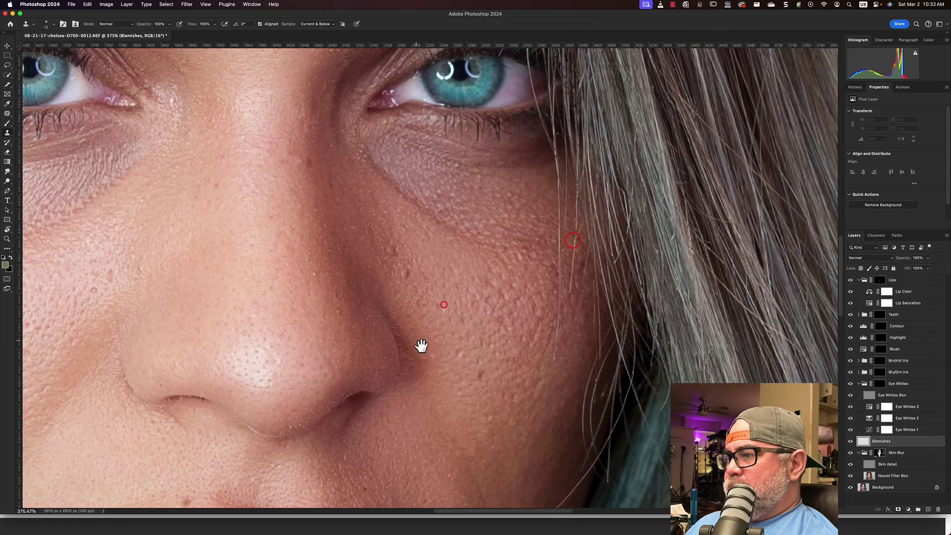
key("bracketright")
left_click(460, 350)
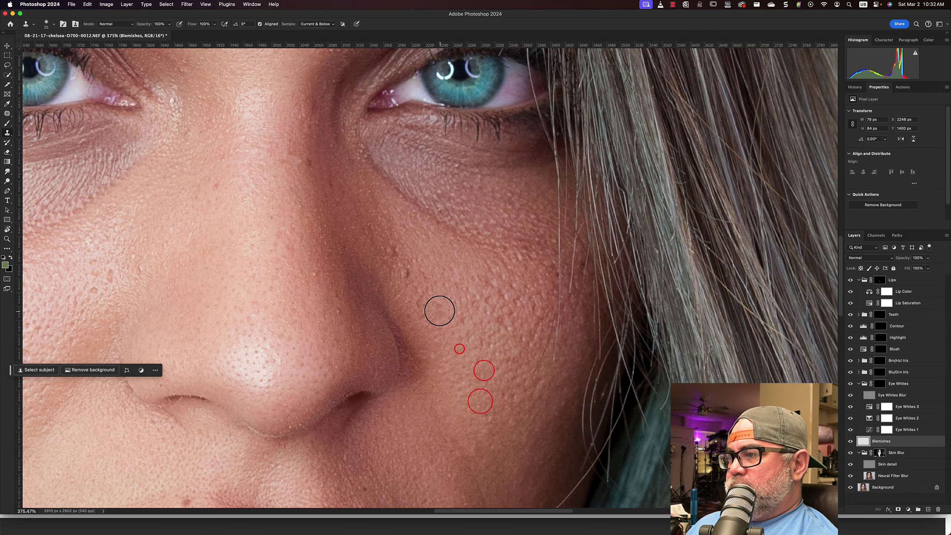
left_click_drag(393, 238, 505, 322)
scroll(364, 312, "down", 3)
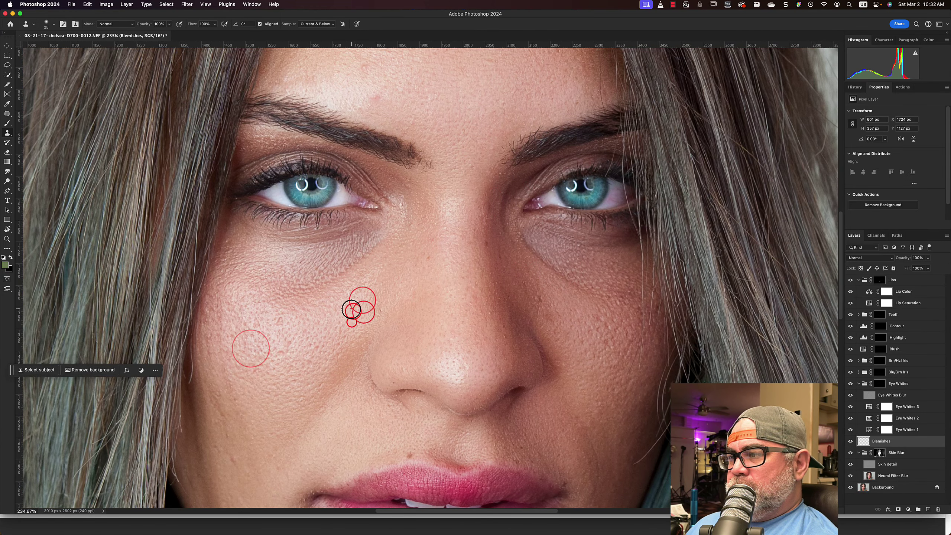
Step: Clone clean skin over the spots along the lower cheek between the hair and the mouth on the Blemishes layer
scroll(322, 388, "down", 2)
scroll(327, 387, "up", 3)
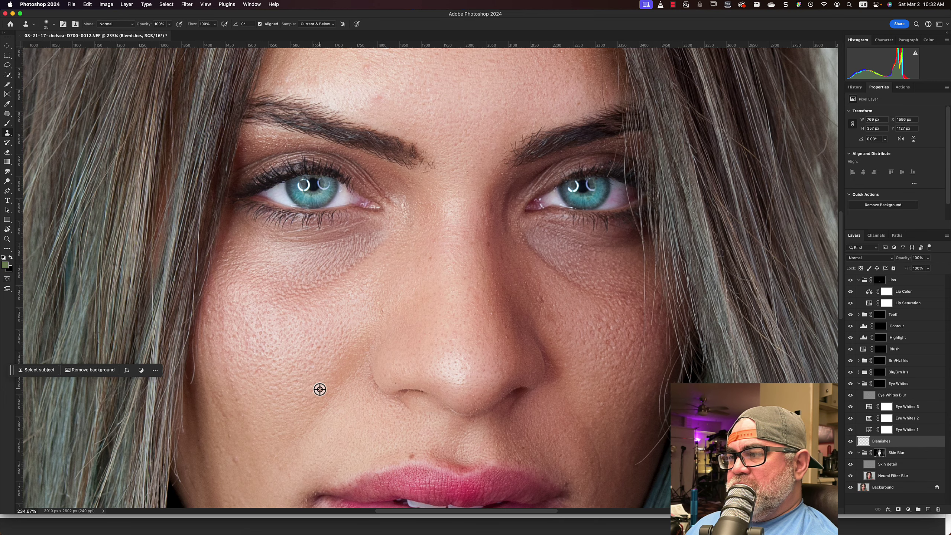
scroll(275, 214, "up", 2)
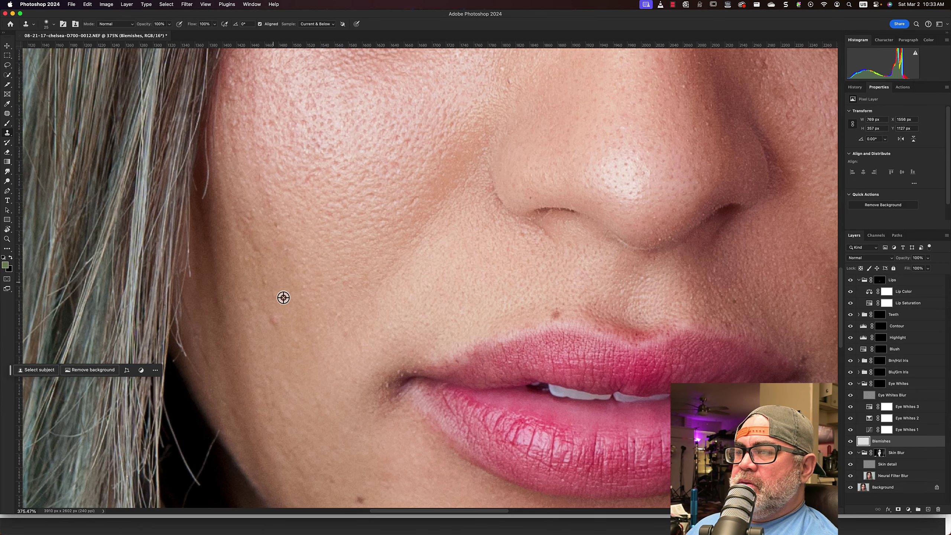
left_click(297, 363, "alt")
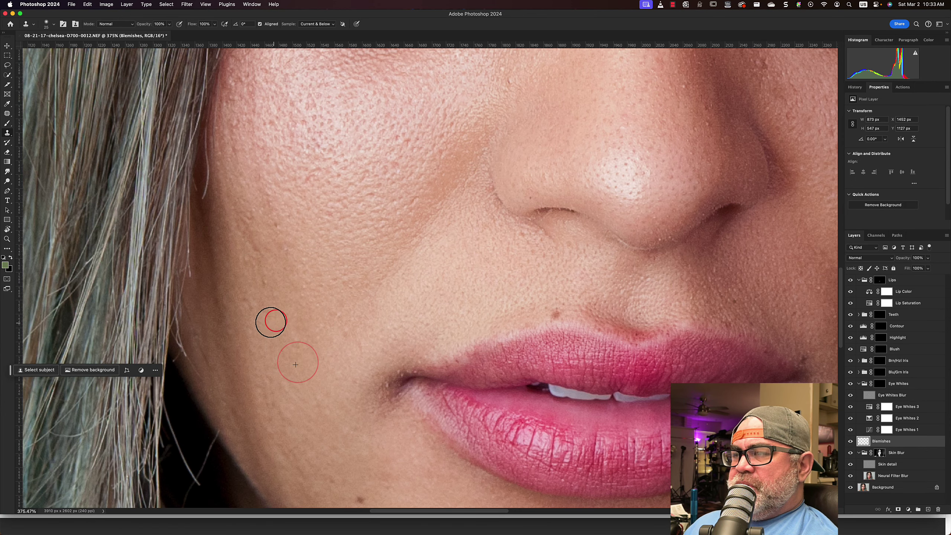
left_click(263, 281)
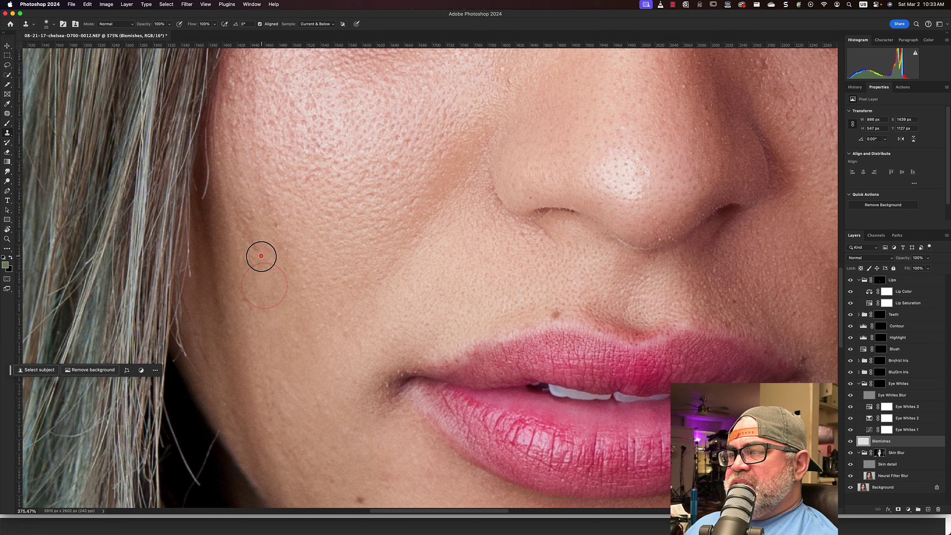
left_click(259, 240)
key("bracketleft")
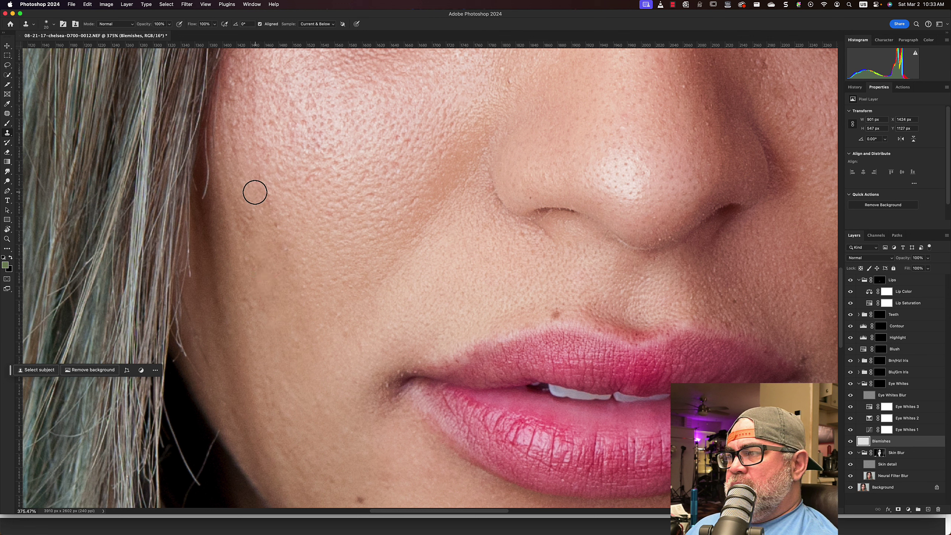
left_click(254, 185, "alt")
left_click(245, 213)
key("super+z")
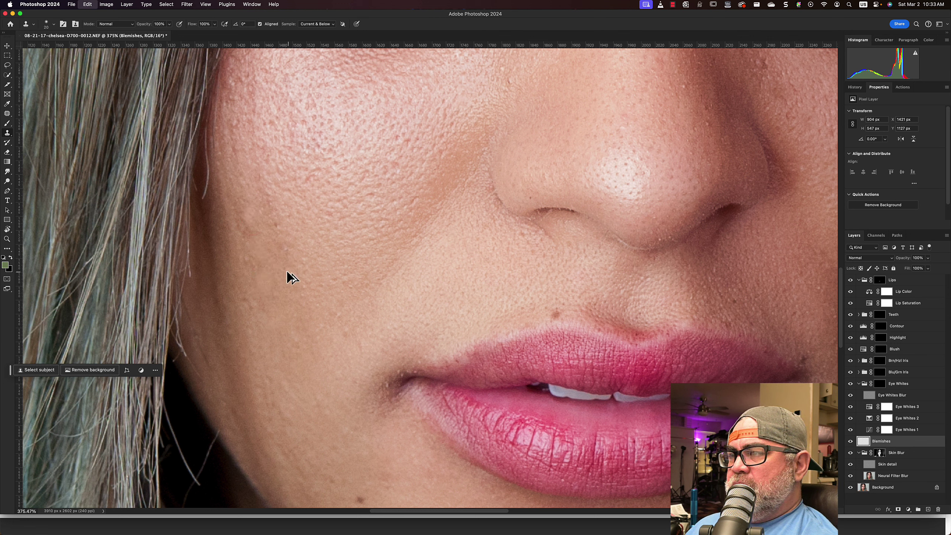
Step: Clone out the remaining dark spots at the outer edge of the lower cheek, enlarging the stamp for the last area
left_click(277, 335, "alt")
left_click(250, 310)
left_click(261, 313)
key("bracketright")
key("bracketright")
key("bracketright")
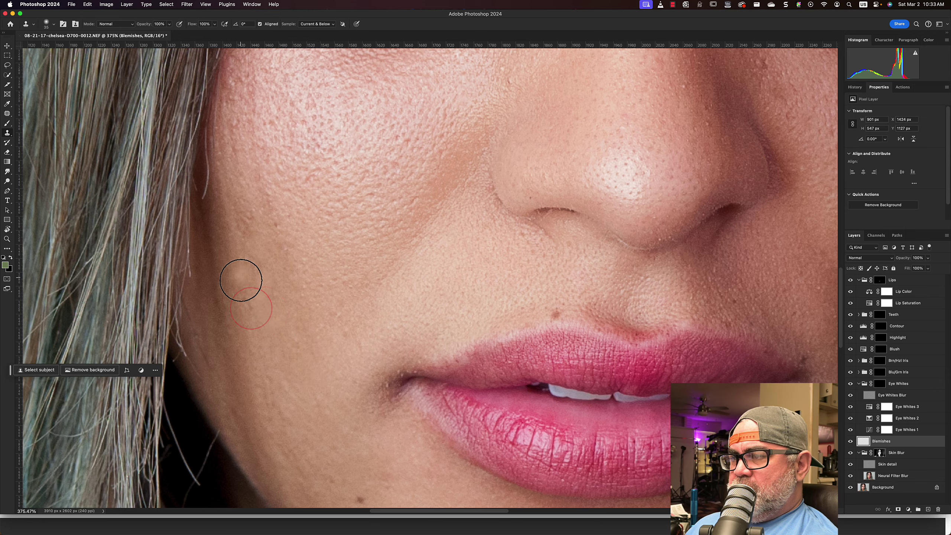
left_click(243, 296)
Step: Sample clean skin and clone out the blemish on the chin below the lower lip
left_click_drag(338, 365, 263, 229)
left_click(494, 291, "alt")
left_click(472, 289, "alt")
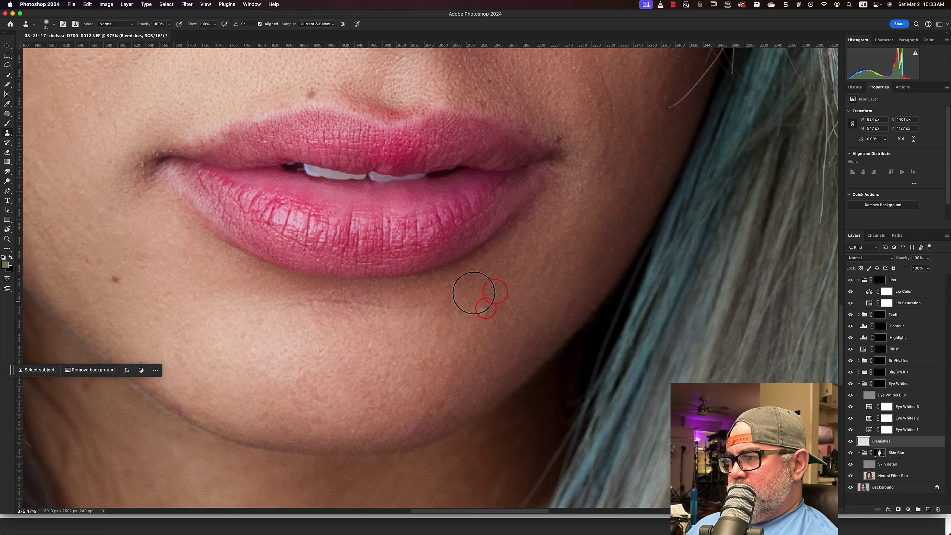
left_click(485, 313)
Step: Clone out the spots above the eyebrows and on the middle of the forehead
scroll(195, 317, "up", 15)
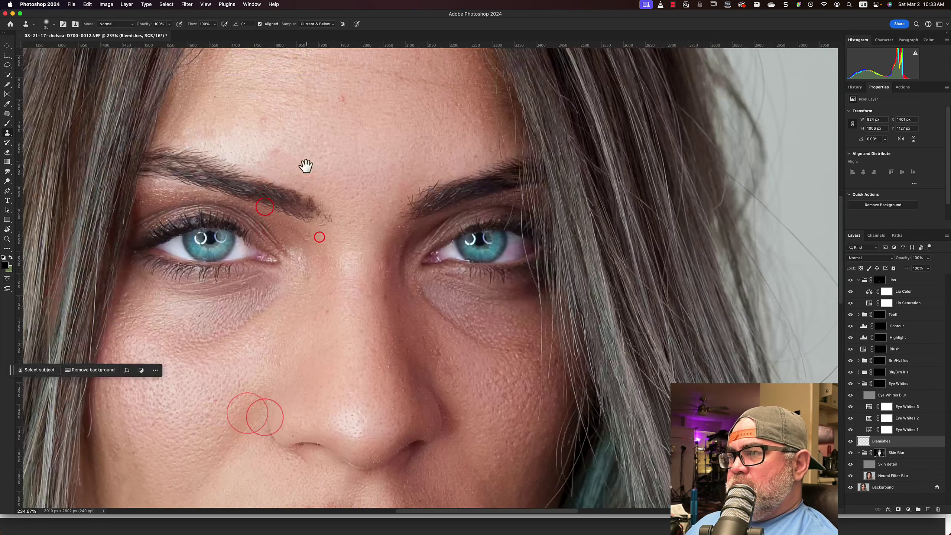
left_click_drag(301, 315, 337, 326)
left_click(287, 269)
left_click(416, 230, "alt")
left_click(547, 236)
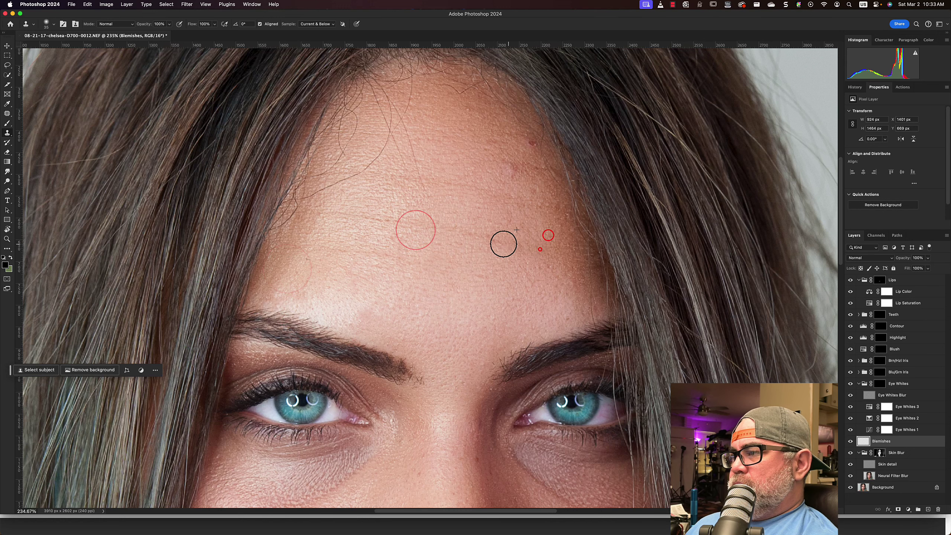
Step: Reduce the Clone Stamp size and remove the fine spots on the forehead above the eyebrow
scroll(388, 223, "up", 5)
scroll(382, 245, "up", 4)
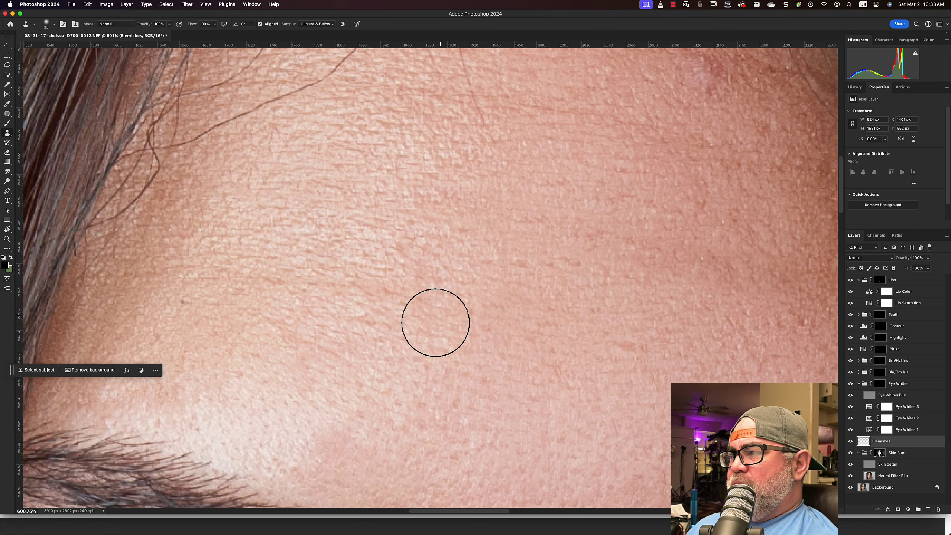
key("bracketleft")
key("bracketleft")
key("bracketleft")
left_click(418, 342)
left_click(423, 302)
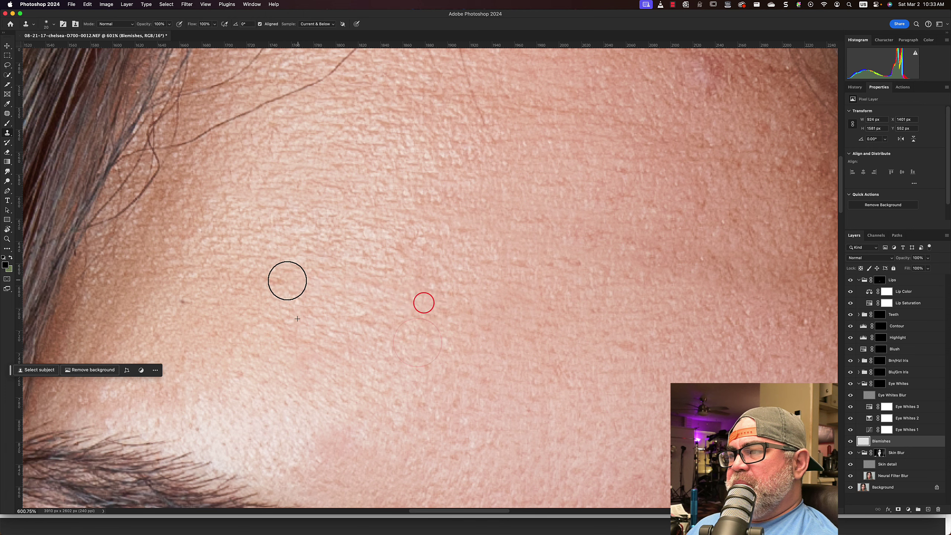
Step: Clone nearby skin over the faint purplish mark on the upper forehead
scroll(290, 329, "down", 8)
scroll(396, 263, "up", 6)
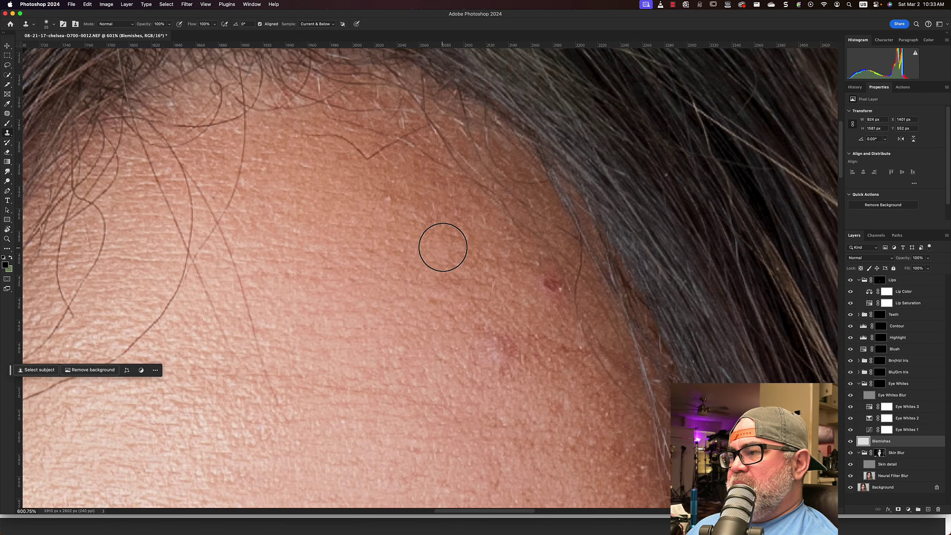
left_click(445, 239)
left_click(459, 275)
key("bracketright")
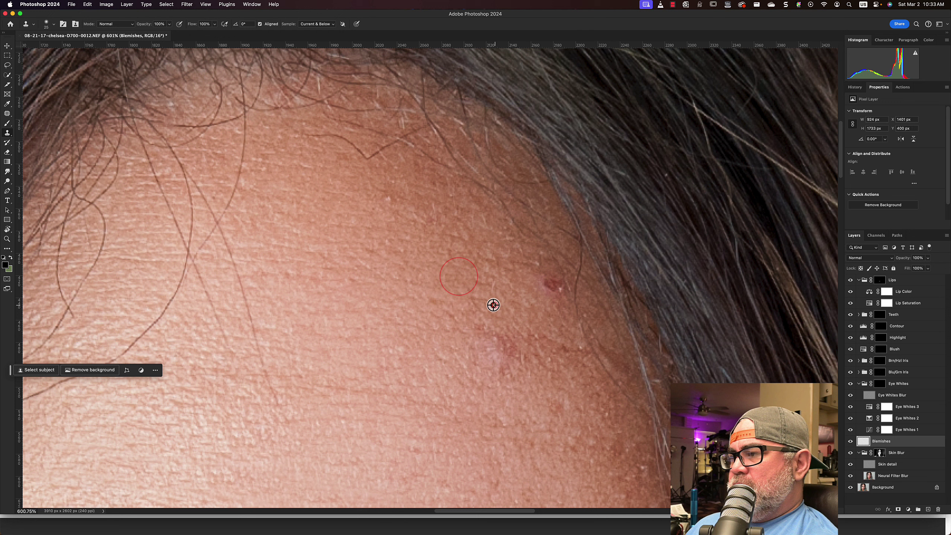
left_click(465, 287)
left_click(486, 327)
left_click(507, 339)
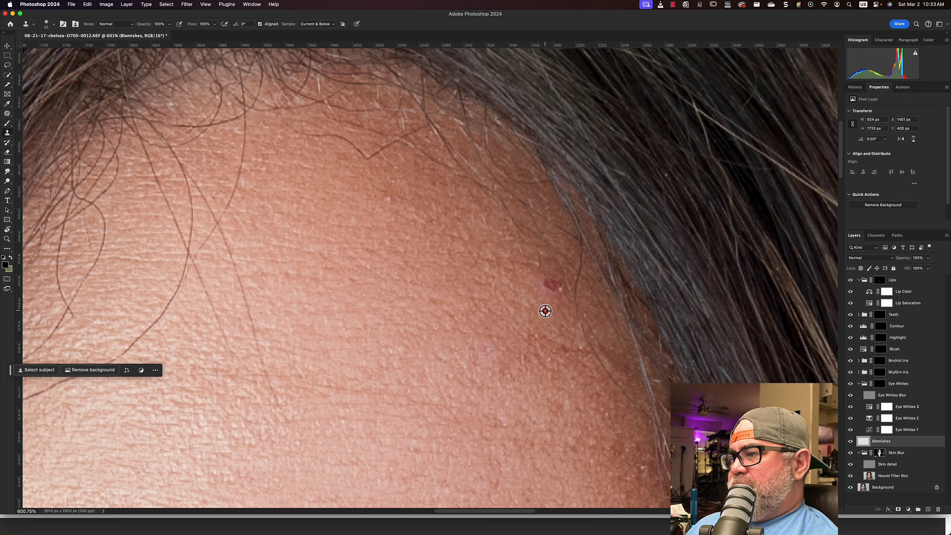
Step: Clone out the red mark near the forehead hairline and, with a smaller stamp, the light speck on the upper forehead
left_click(535, 257, "alt")
left_click(552, 284)
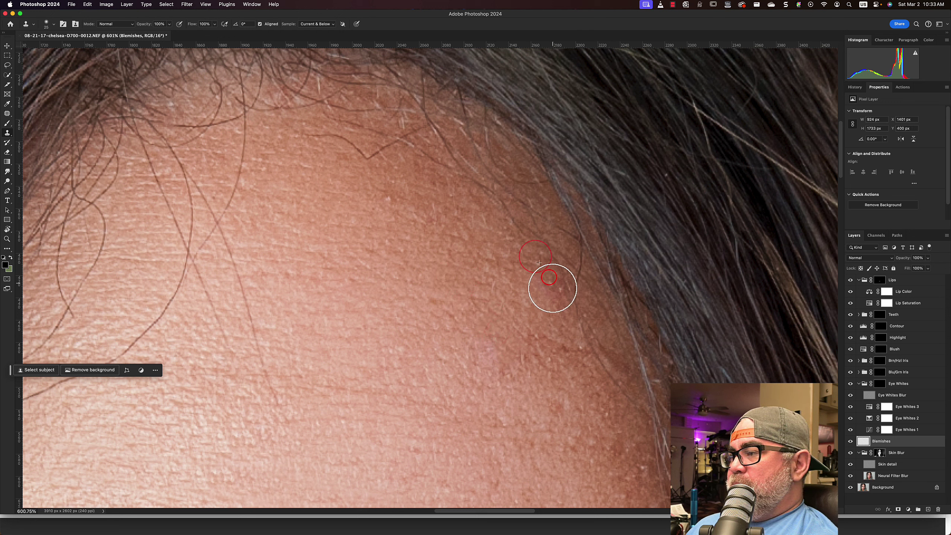
left_click(427, 211, "alt")
left_click(388, 194)
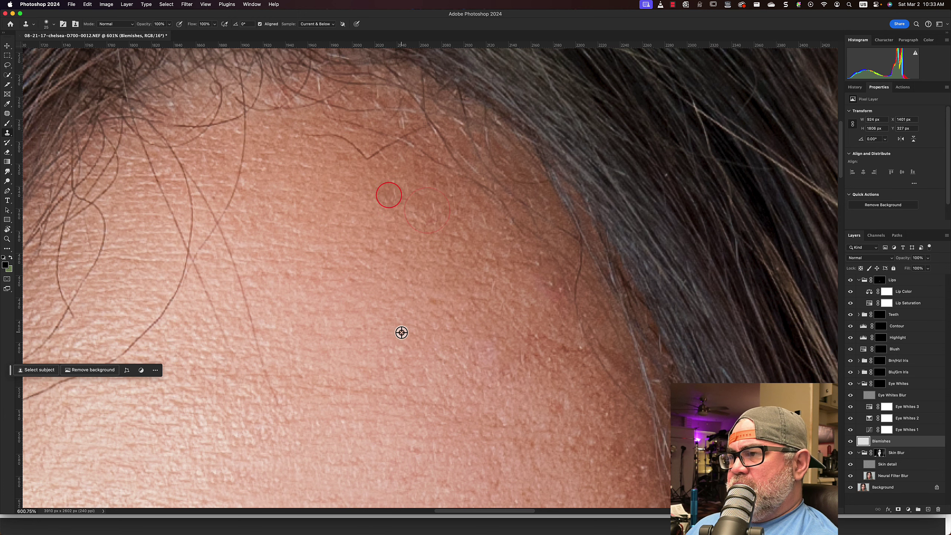
key("bracketleft")
left_click(402, 218)
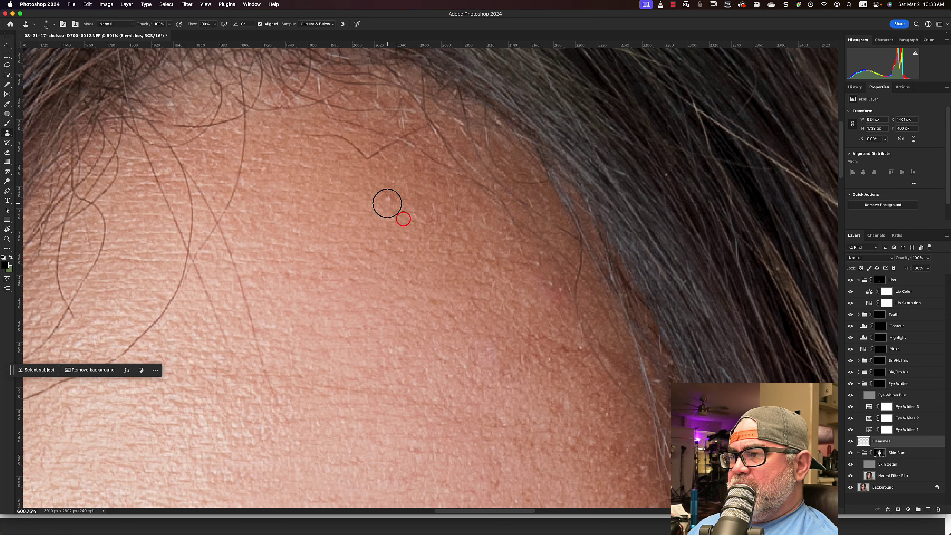
Step: Collapse the Lips group and switch to the SharkPixel product page in Chrome
scroll(386, 202, "down", 5)
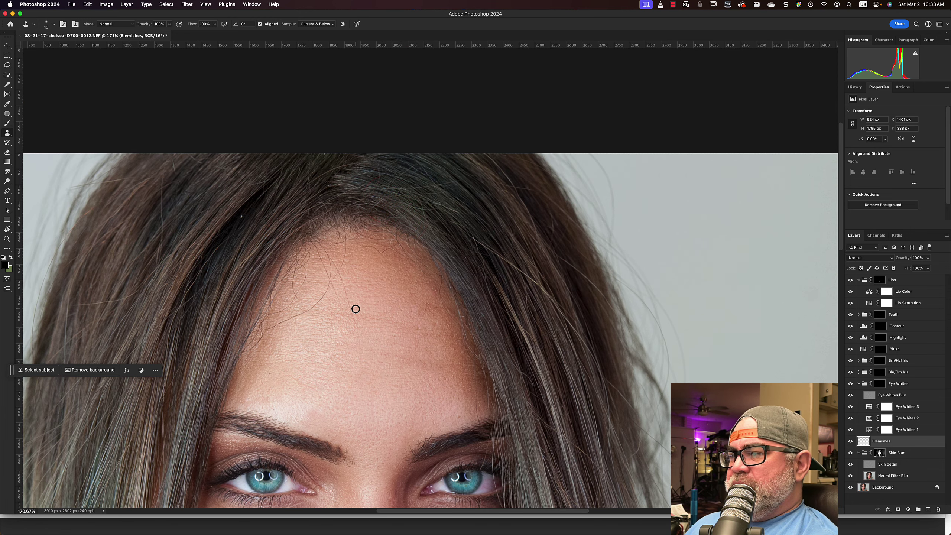
scroll(354, 308, "down", 2)
scroll(358, 376, "down", 3)
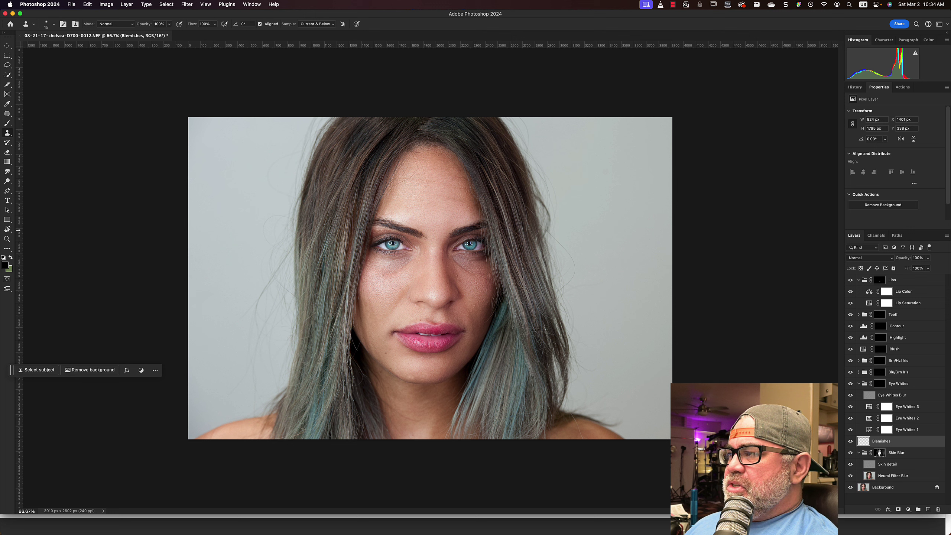
left_click(858, 280)
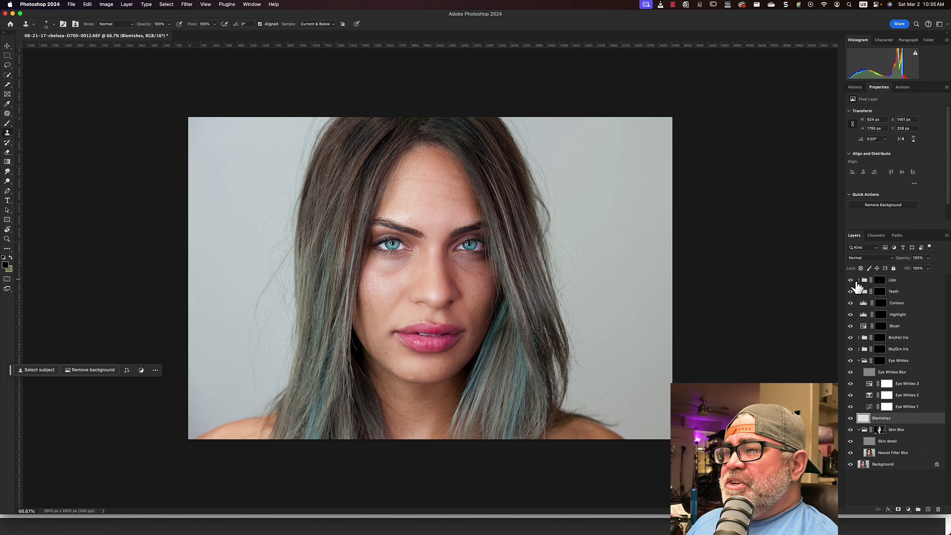
key("super+Tab")
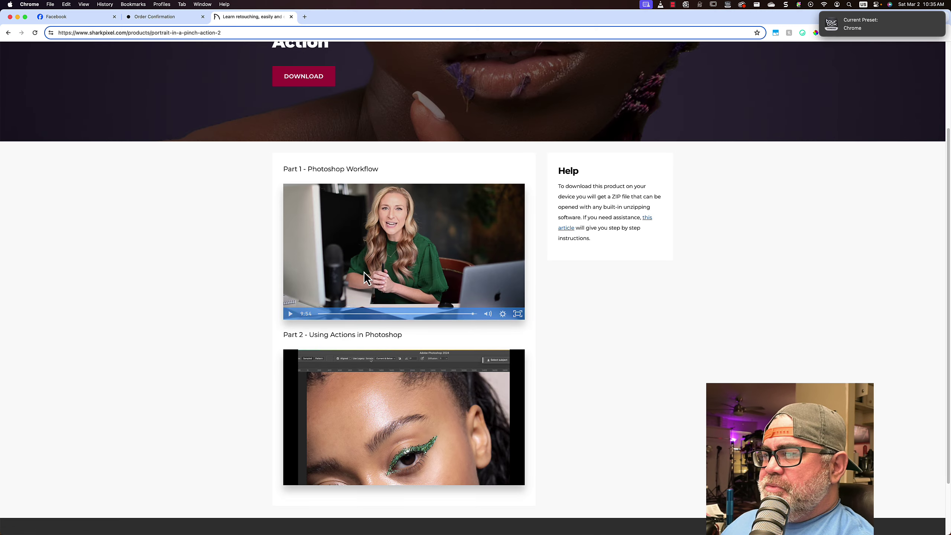